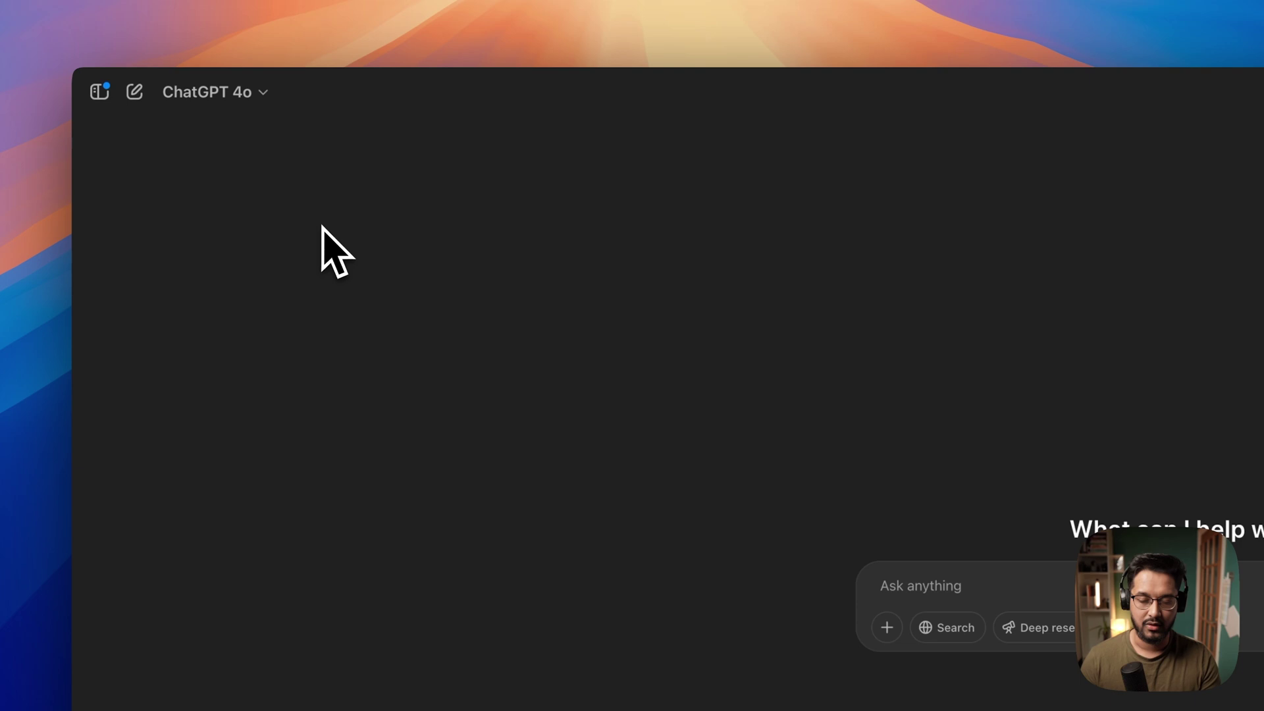
Switch the empty GPT-4o chat to Create image mode, leaving the model unchanged.
{"action": "left_click", "coordinate": [245, 95]}
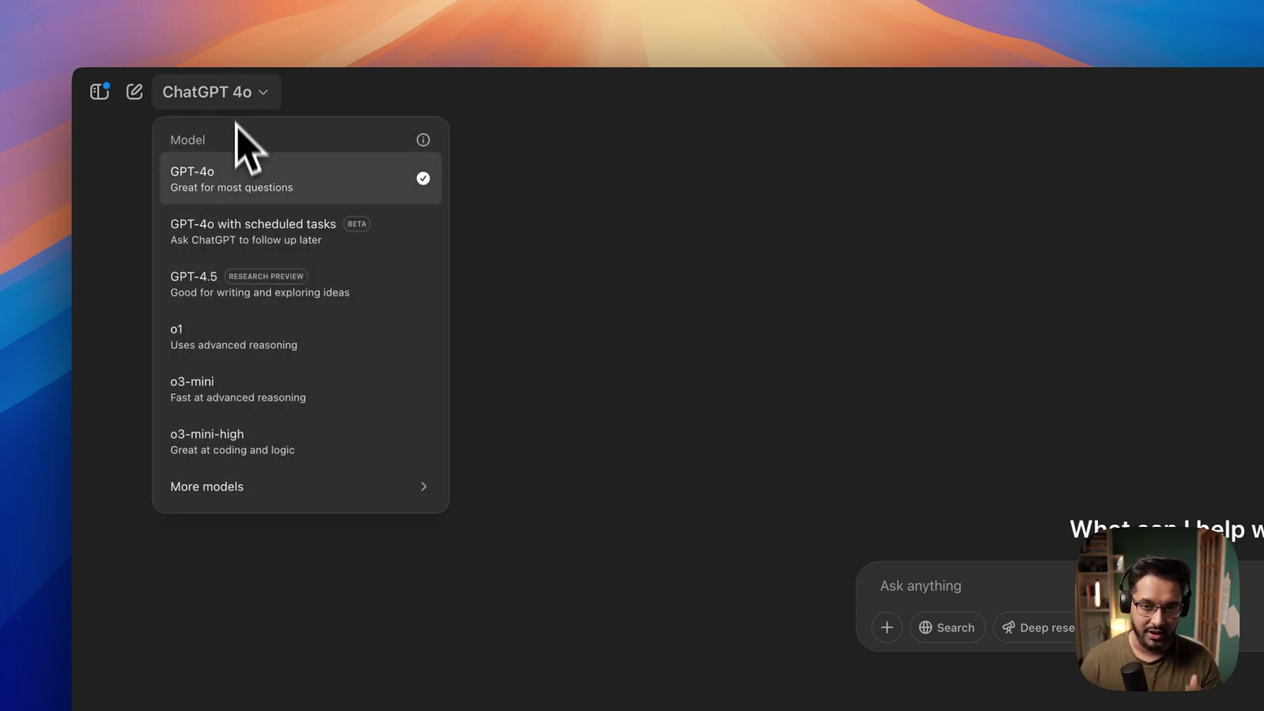
{"action": "left_click", "coordinate": [530, 243]}
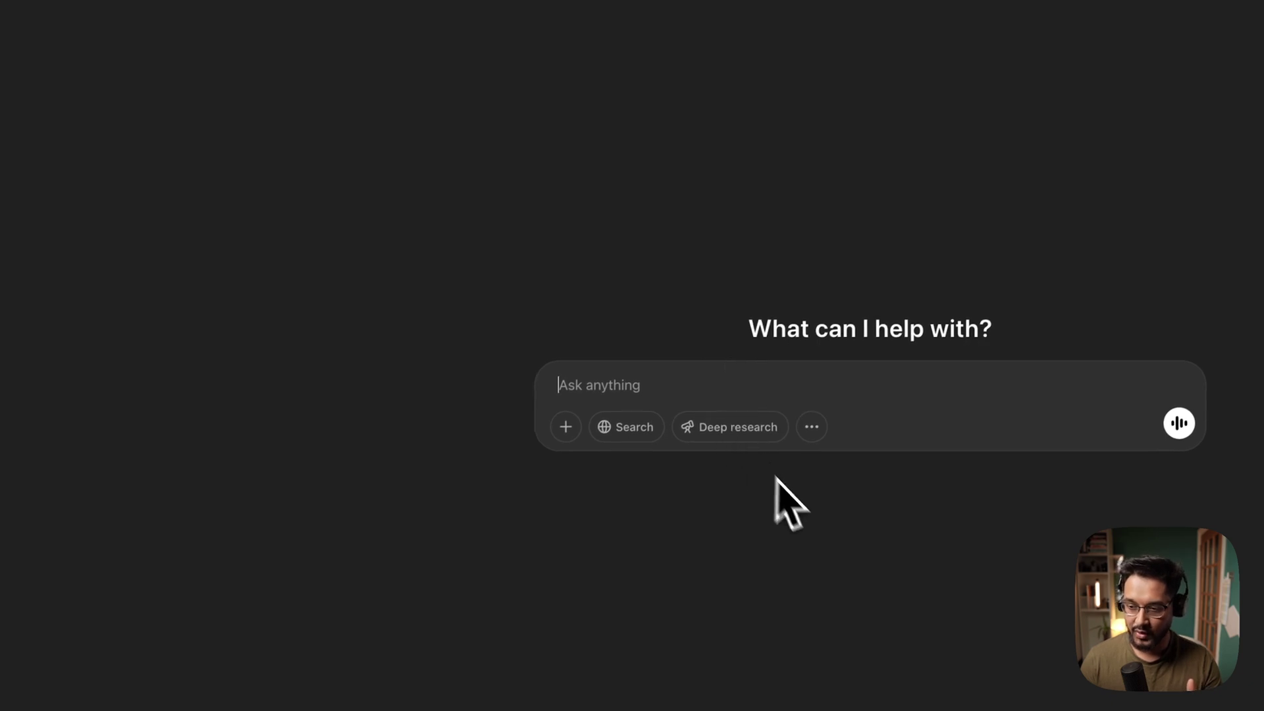
{"action": "left_click", "coordinate": [813, 434]}
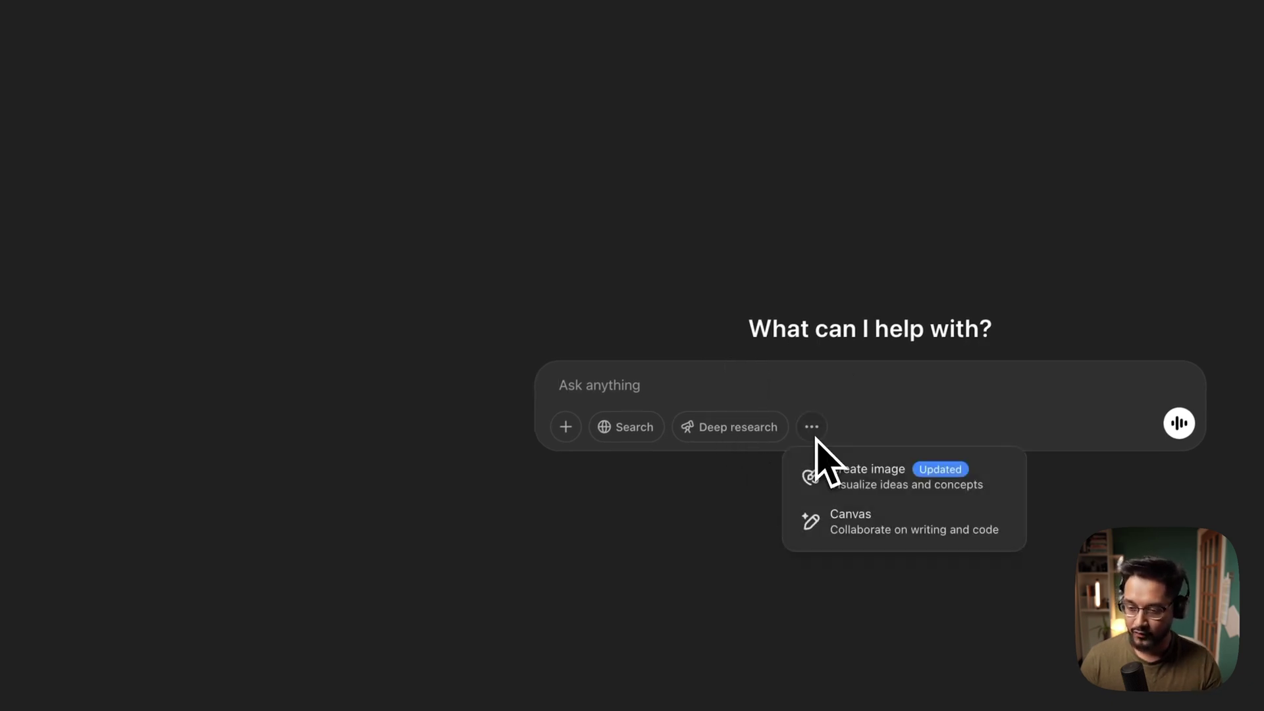
{"action": "left_click", "coordinate": [857, 502]}
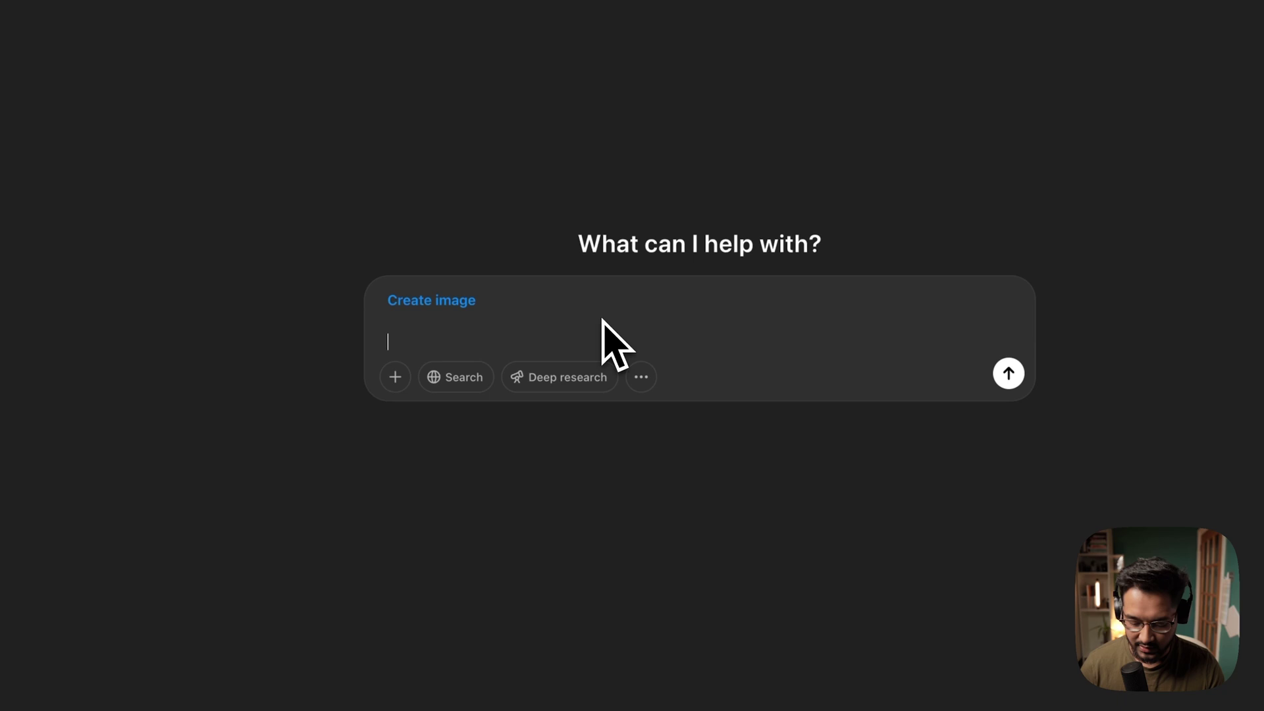
Paste the prepared before-and-after arm prompt and highlight its tan-line phrases in paragraph one.
{"action": "type", "text": "I want a side by side image of an arm, on the left side we can clearly see a tan line on the arm, the tan line is darker than the actual skin tone and on the right the tan line has disappeared. The left arm looks uneven and slightly dehydrated. The right arm looks healthy, even skin tone and well hydrated. The arm is of an Indian woman, she is olive toned.  The left image, the person is wearing a t-shirt and on the right image the person is wearing a dress. Minimal background. Left image says Day 1 and right image says day 14.  1x1 image aspect ratio"}
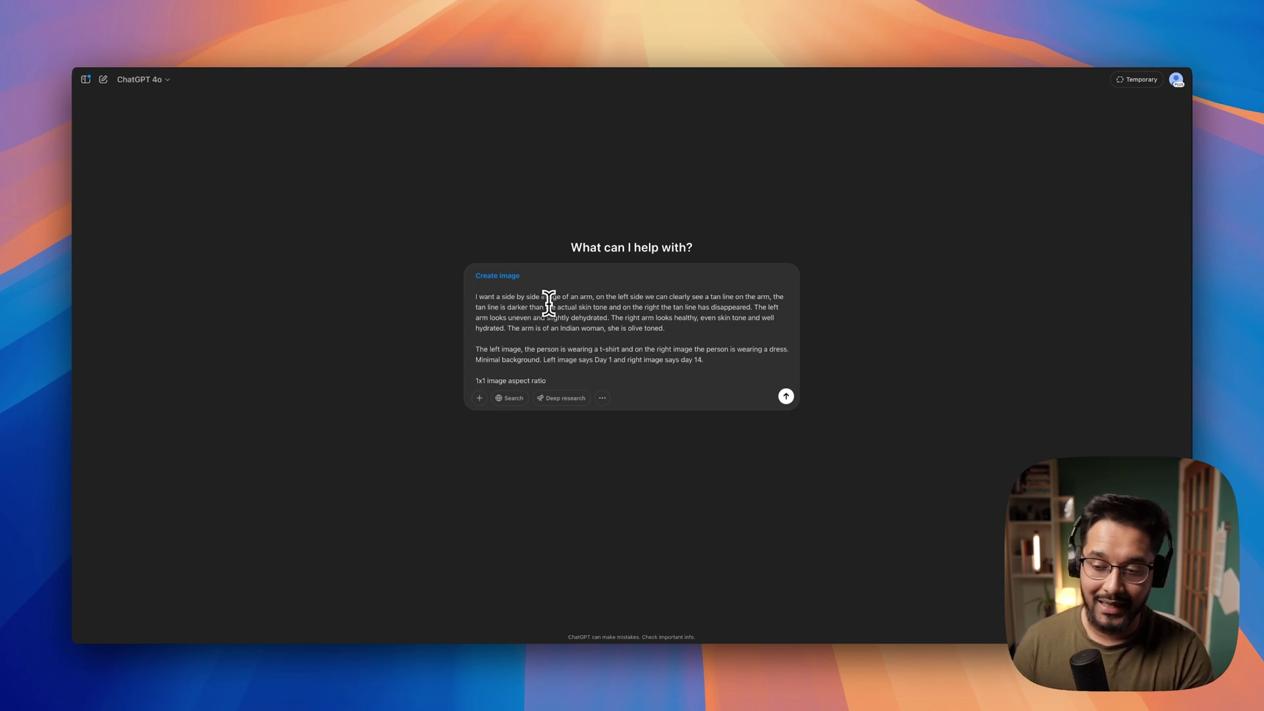
{"action": "left_click_drag", "start_coordinate": [598, 296], "coordinate": [748, 296]}
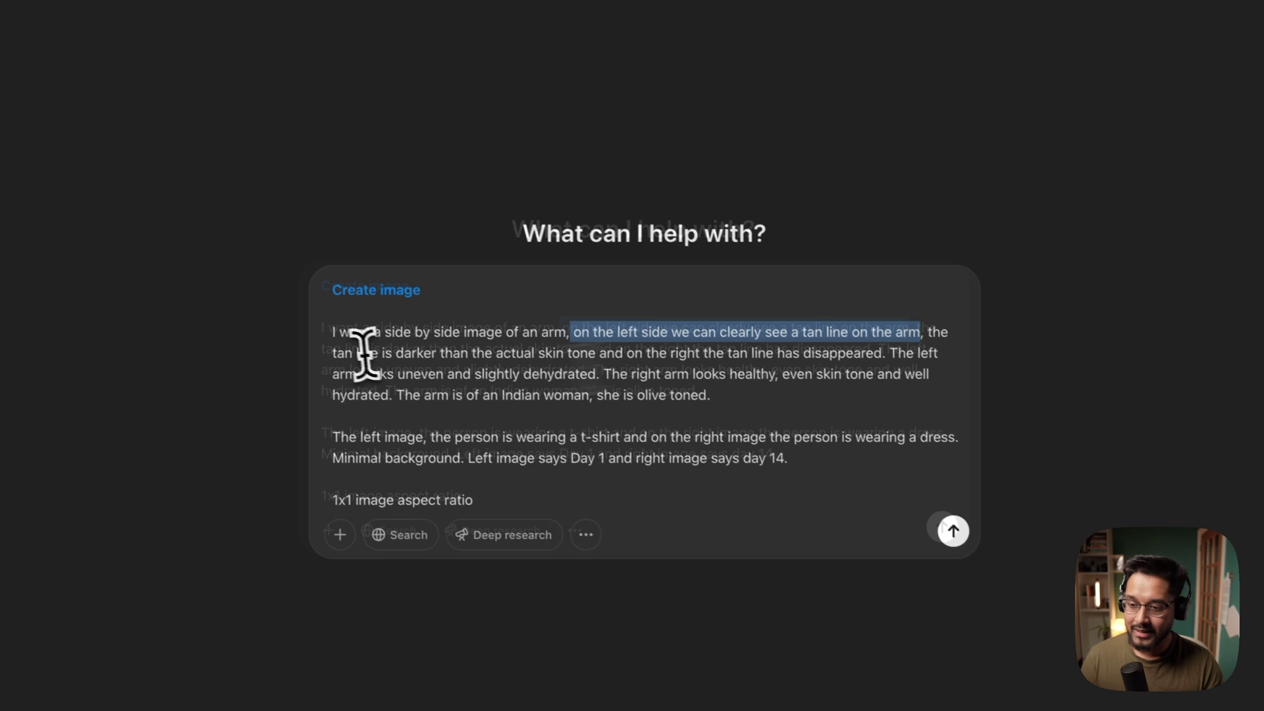
{"action": "mouse_move", "coordinate": [326, 348]}
{"action": "left_mouse_down"}
{"action": "mouse_move", "coordinate": [900, 361]}
{"action": "mouse_move", "coordinate": [908, 310]}
{"action": "mouse_move", "coordinate": [480, 310]}
{"action": "mouse_move", "coordinate": [838, 314]}
{"action": "mouse_move", "coordinate": [393, 331]}
{"action": "mouse_move", "coordinate": [711, 335]}
{"action": "left_mouse_up"}
{"action": "left_click", "coordinate": [398, 336]}
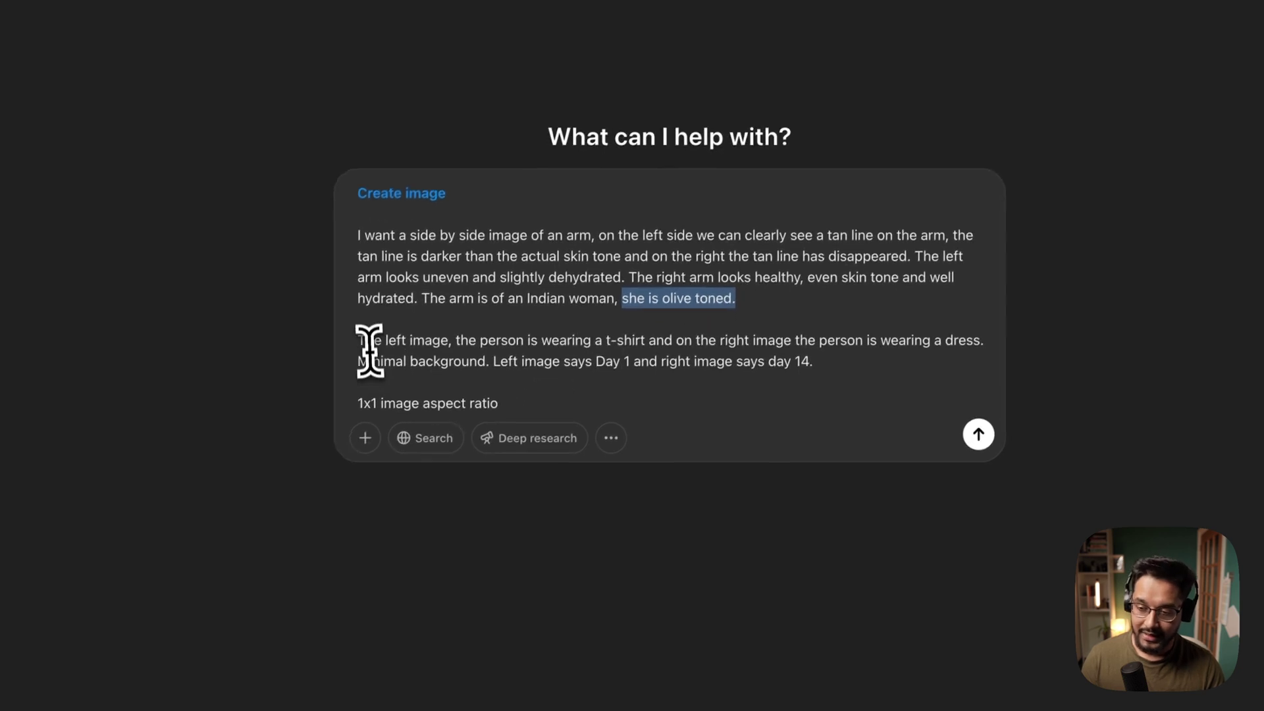
Highlight the t-shirt and dress details, both paragraphs, and the 1x1 aspect ratio line.
{"action": "left_click_drag", "start_coordinate": [367, 342], "coordinate": [661, 340]}
{"action": "left_click_drag", "start_coordinate": [685, 340], "coordinate": [959, 335]}
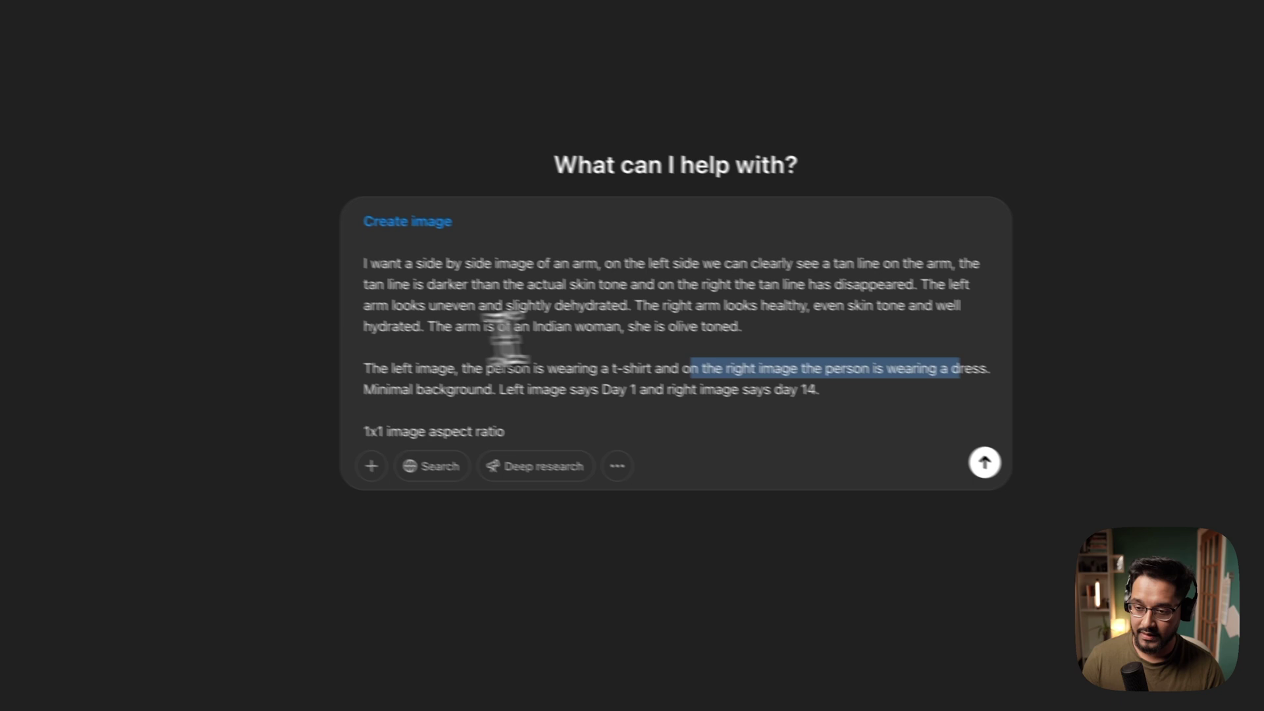
{"action": "left_click_drag", "start_coordinate": [740, 327], "coordinate": [361, 256]}
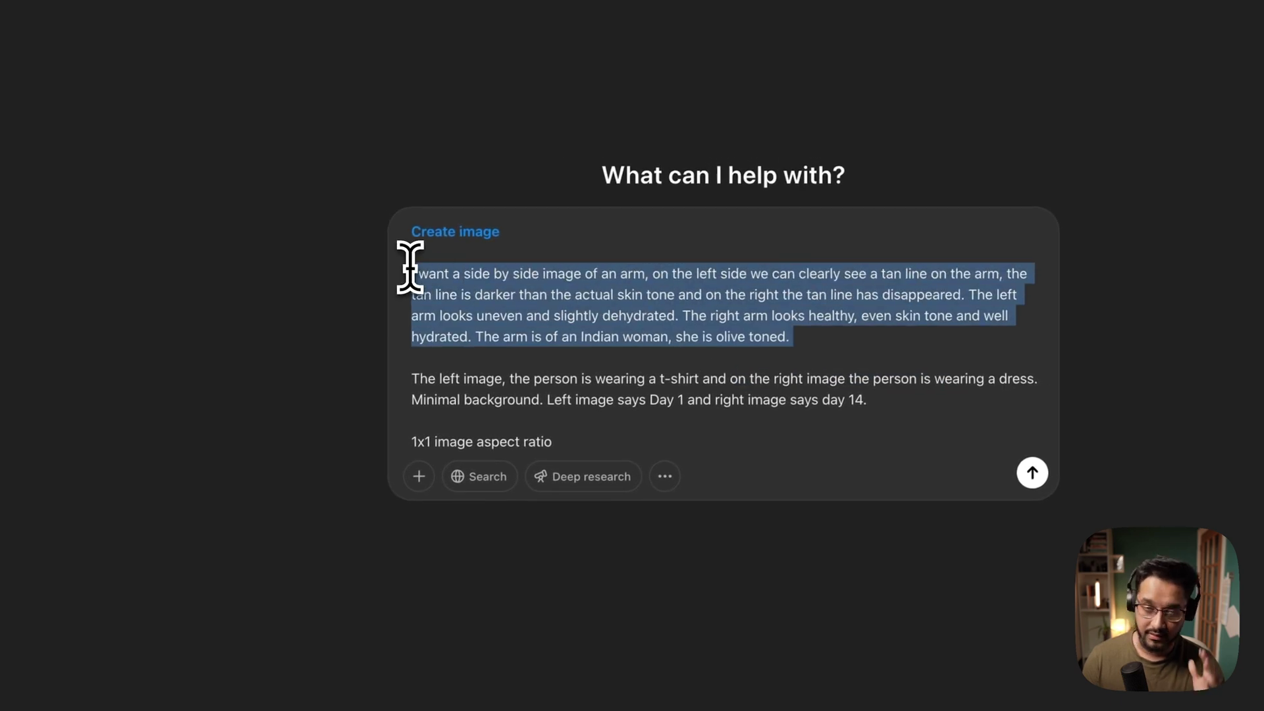
{"action": "left_click_drag", "start_coordinate": [415, 375], "coordinate": [855, 398]}
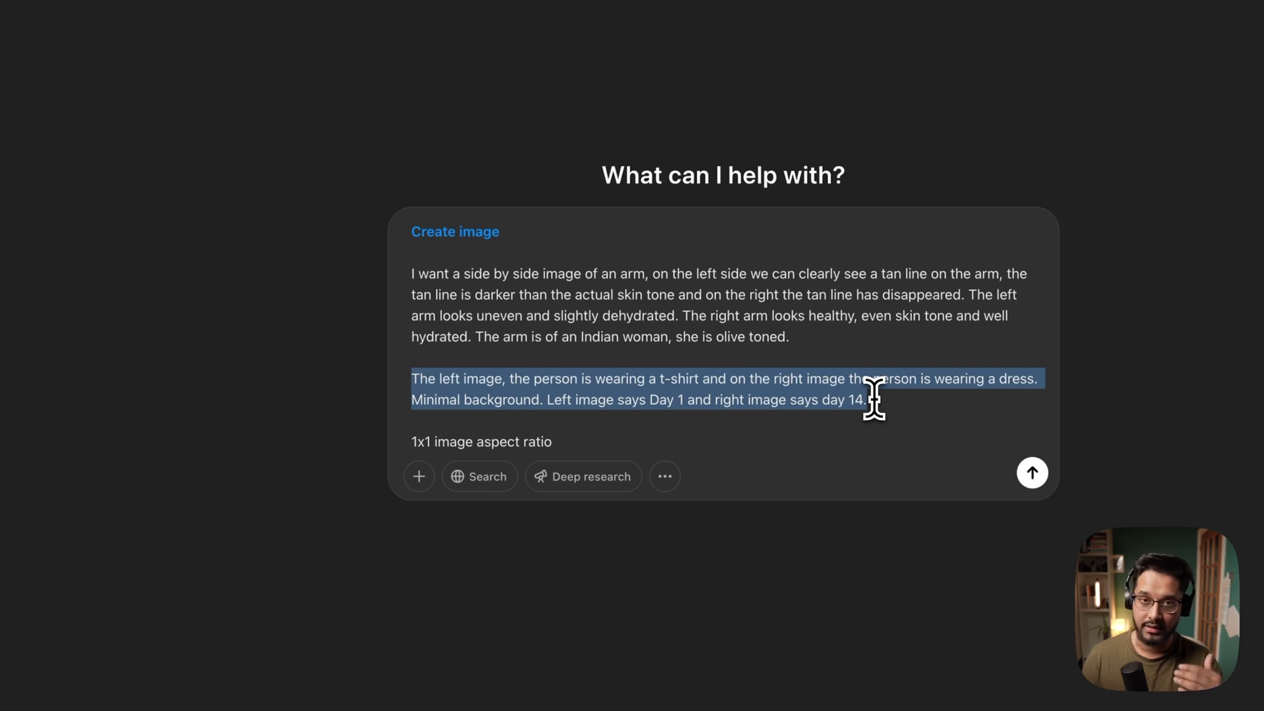
{"action": "left_click_drag", "start_coordinate": [561, 445], "coordinate": [413, 441]}
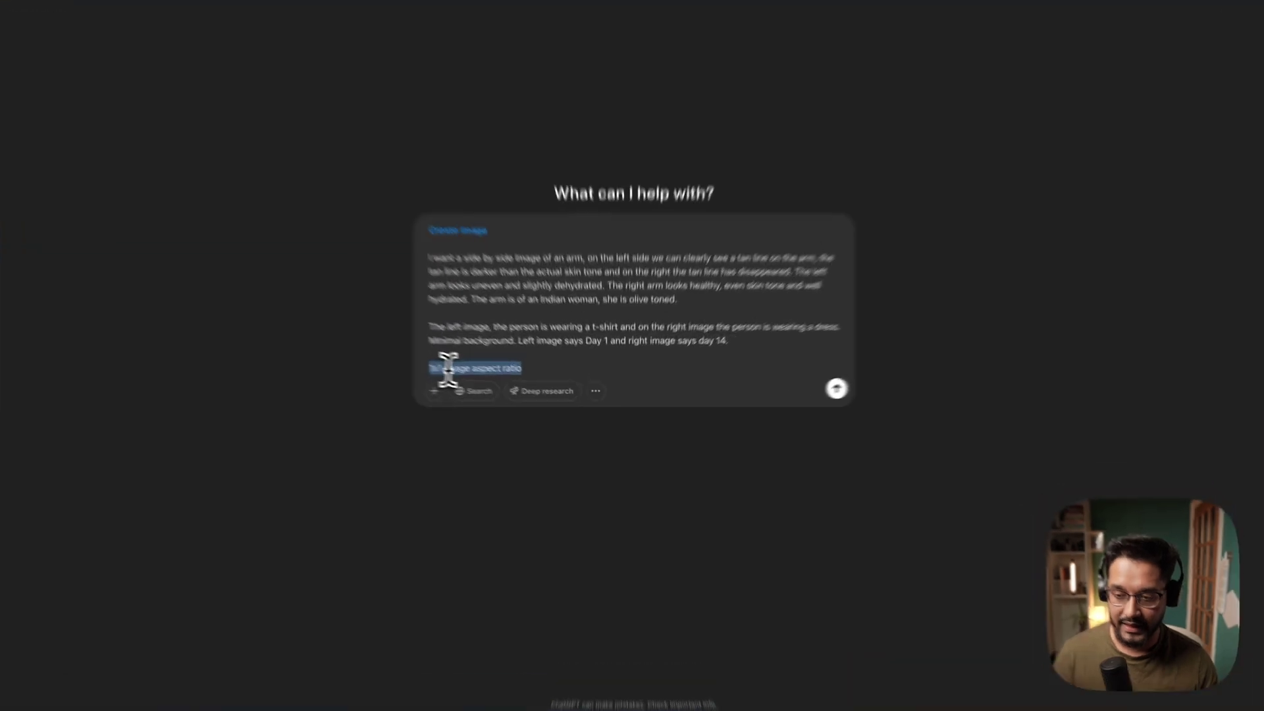
Send the arm prompt and wait for the side-by-side Day 1 / Day 14 arm image.
{"action": "left_click", "coordinate": [506, 380]}
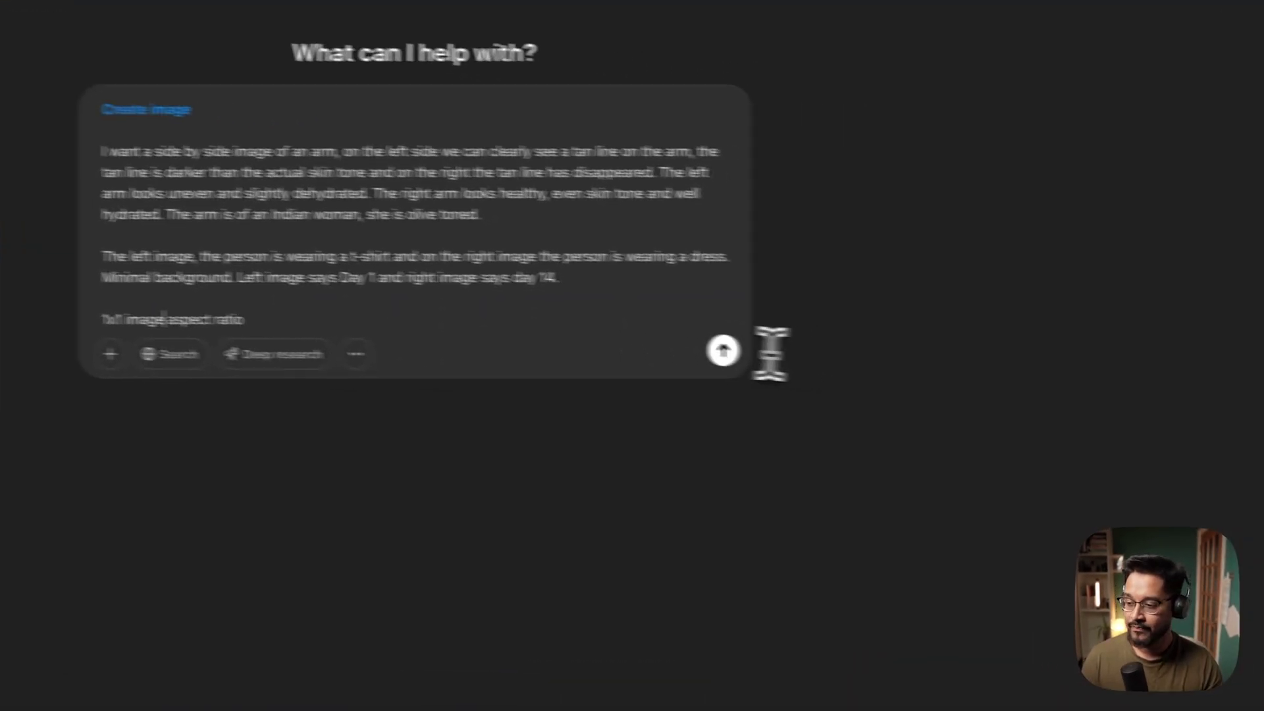
{"action": "left_click", "coordinate": [636, 344]}
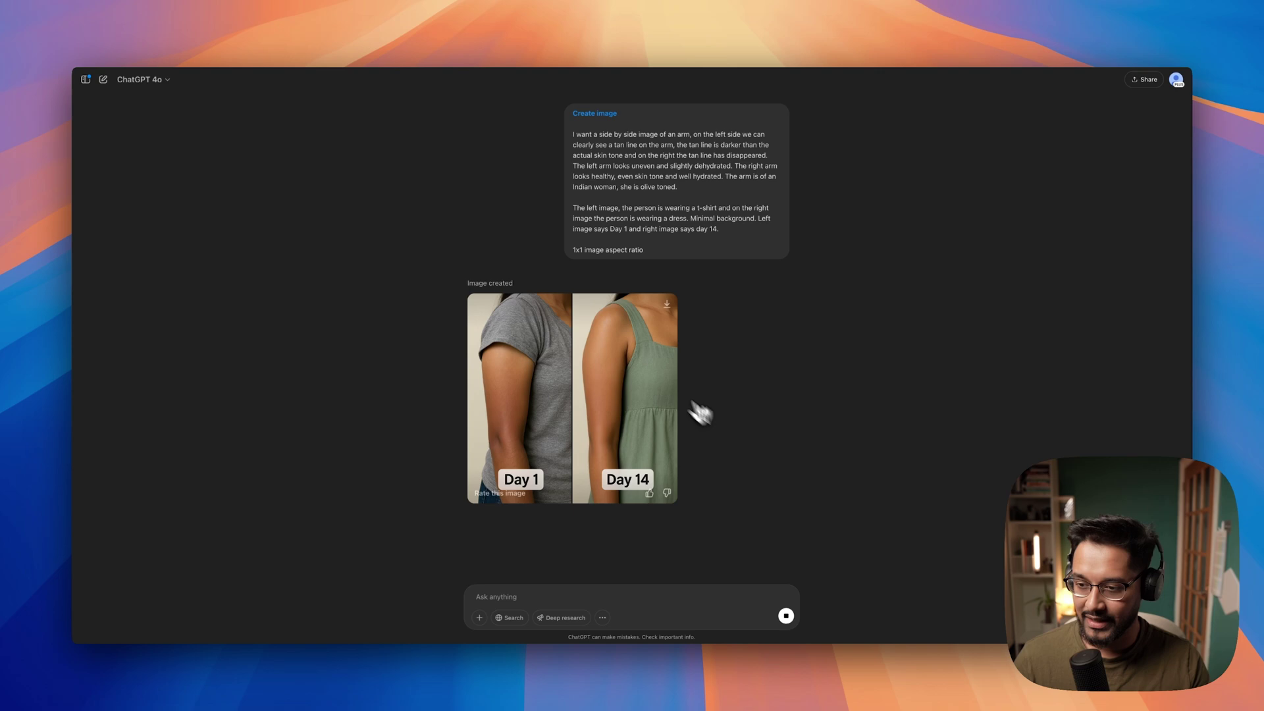
{"action": "mouse_move", "coordinate": [625, 375]}
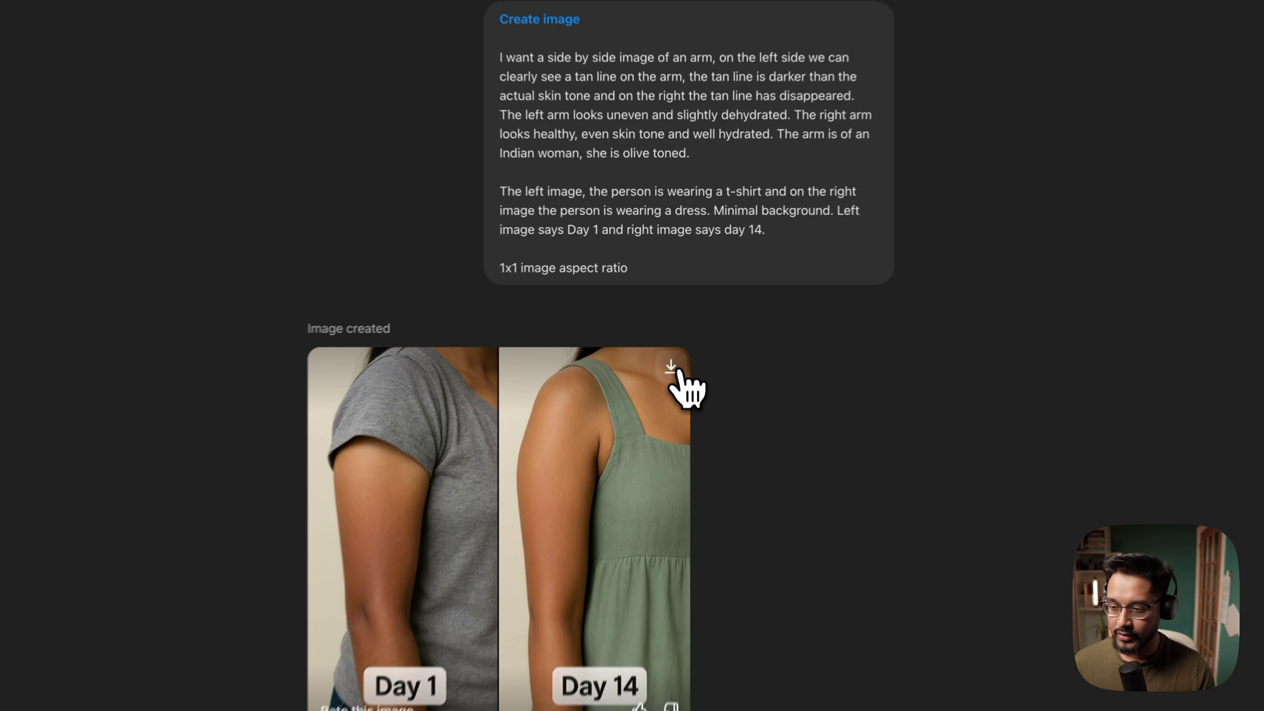
Save the arm image as 'before and after' and attach it with Soap.webp to a new message.
{"action": "left_click", "coordinate": [667, 303]}
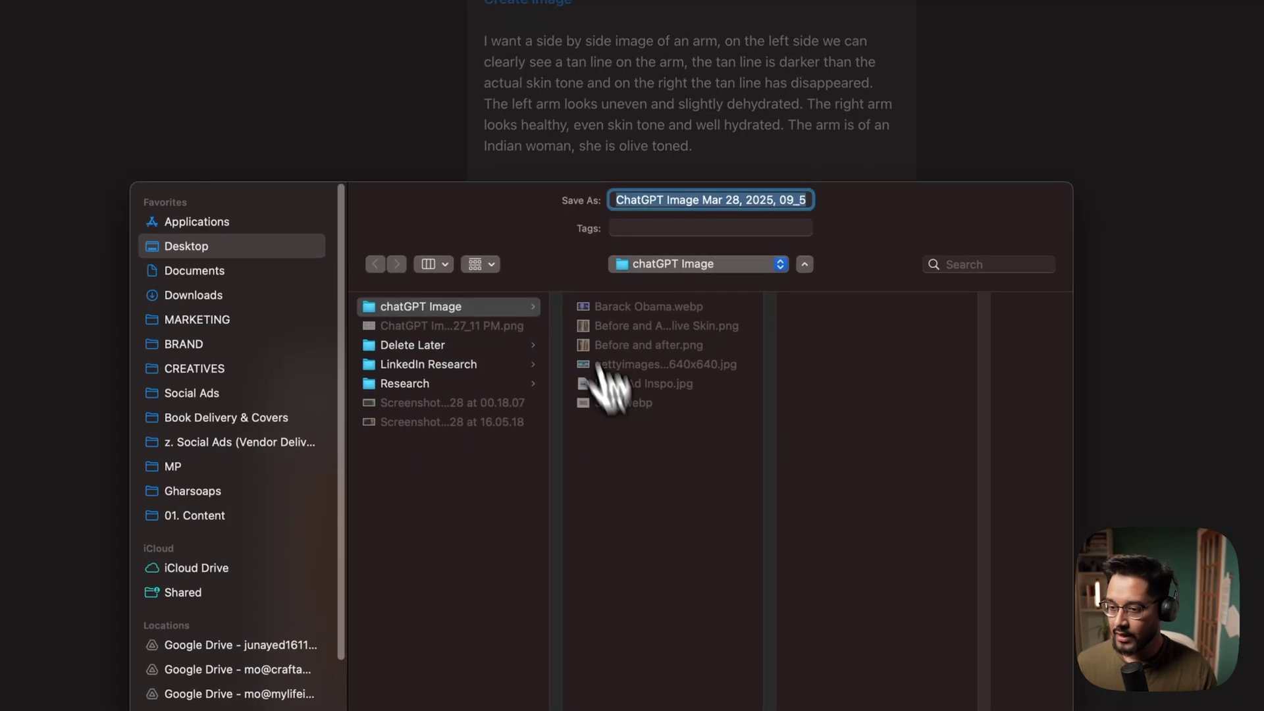
{"action": "type", "text": "before and after"}
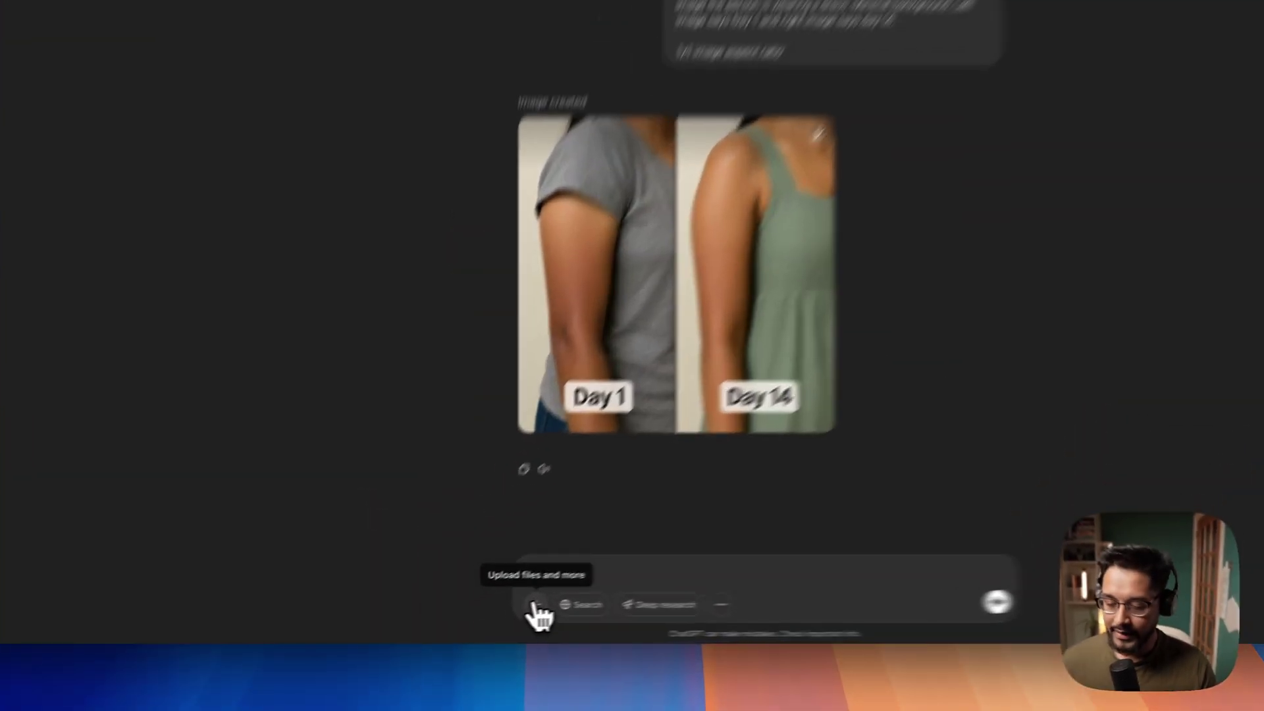
{"action": "left_click", "coordinate": [479, 619]}
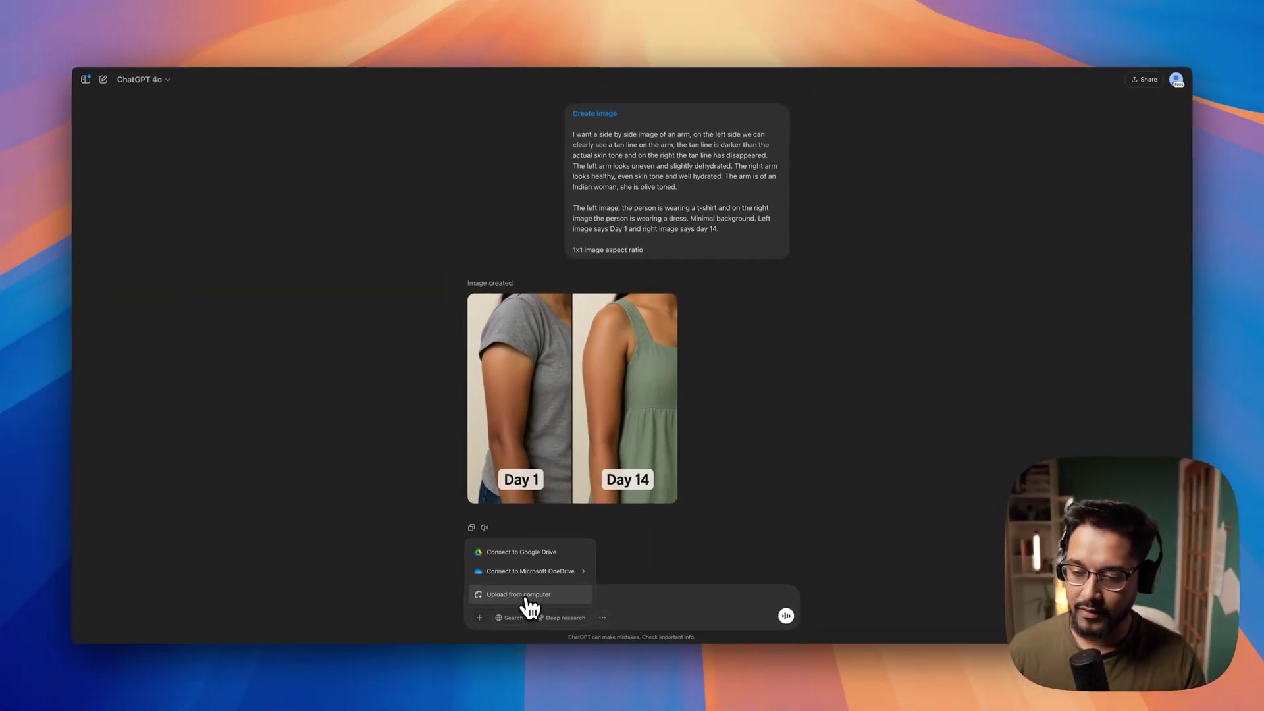
{"action": "left_click", "coordinate": [526, 599]}
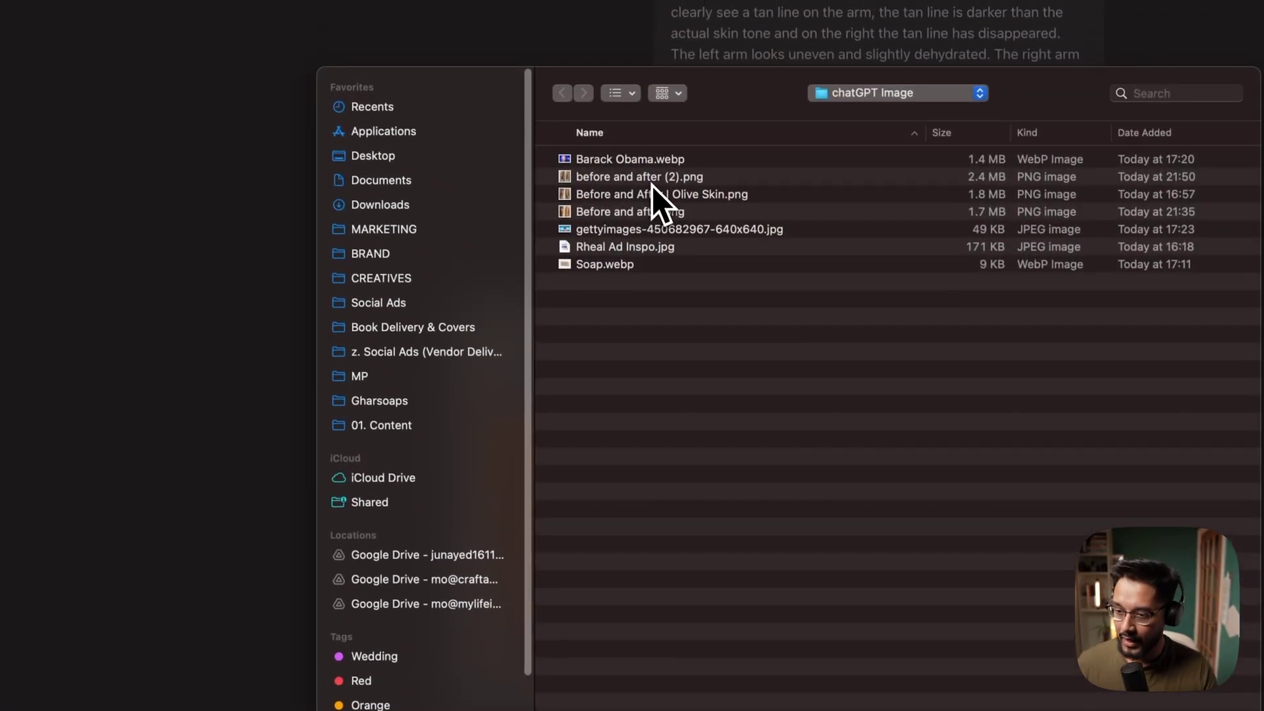
{"action": "left_click", "coordinate": [652, 179]}
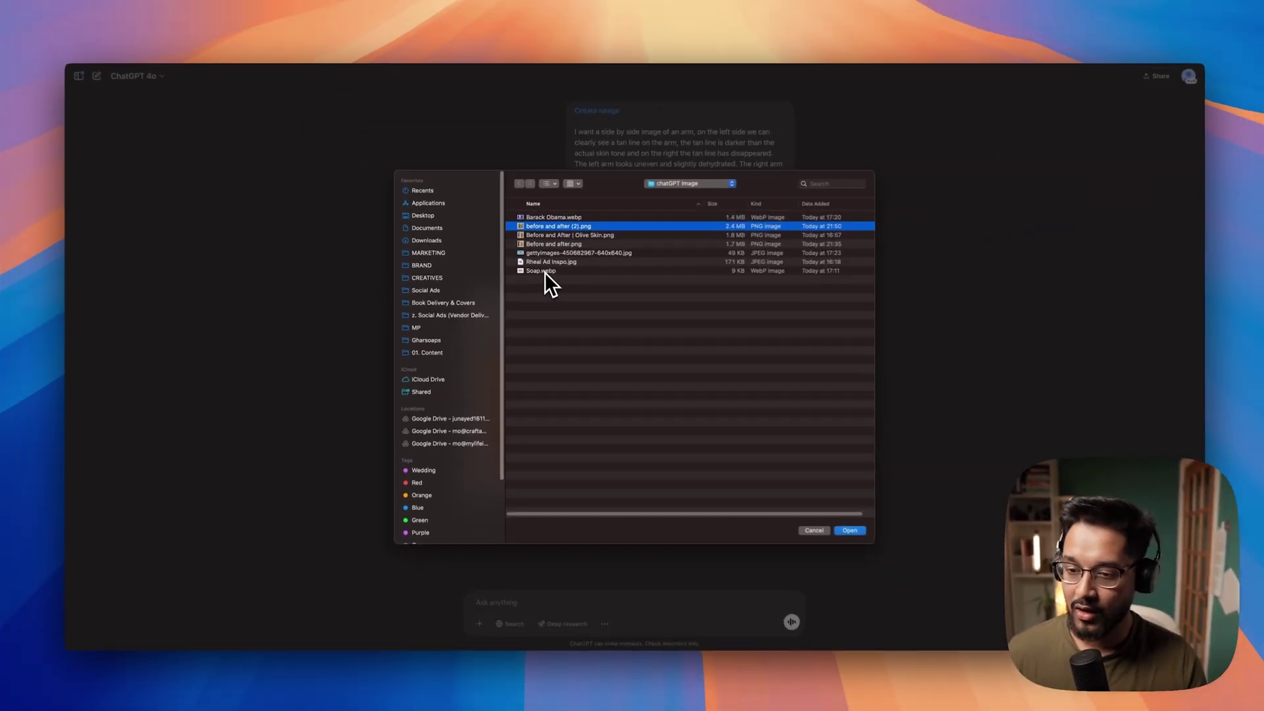
{"action": "left_click", "coordinate": [612, 264], "text": "super"}
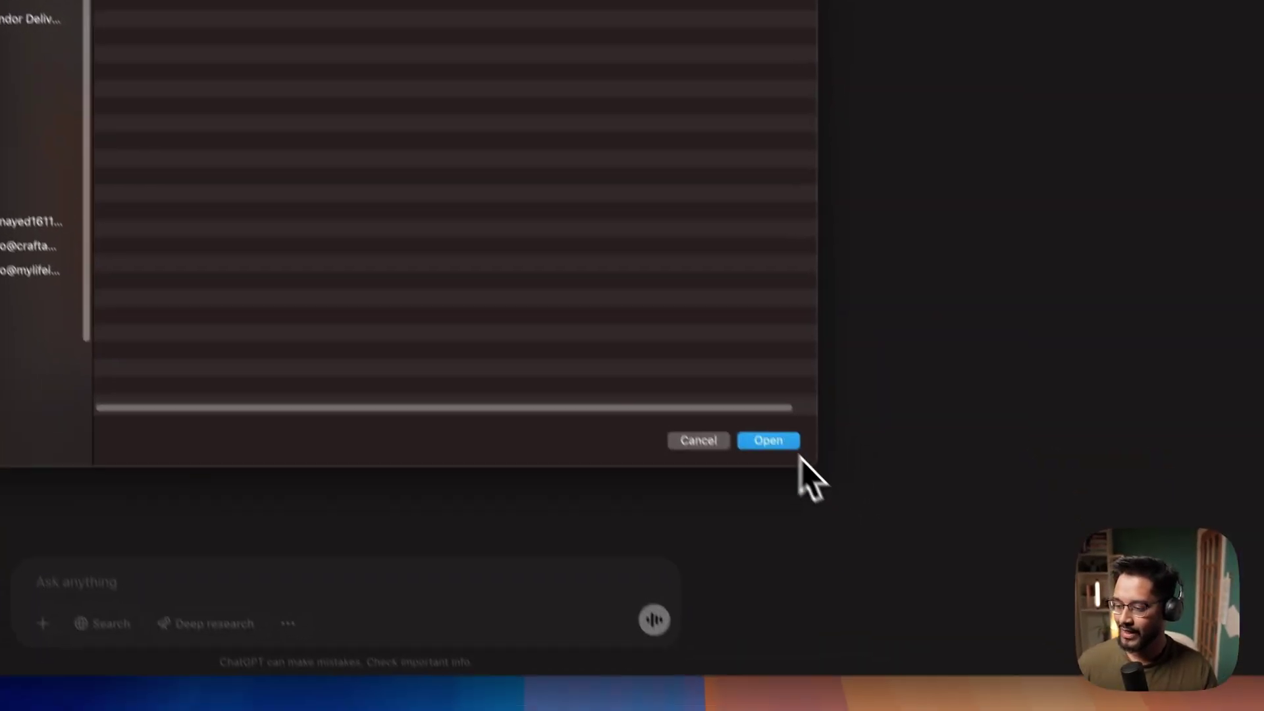
{"action": "left_click", "coordinate": [920, 670]}
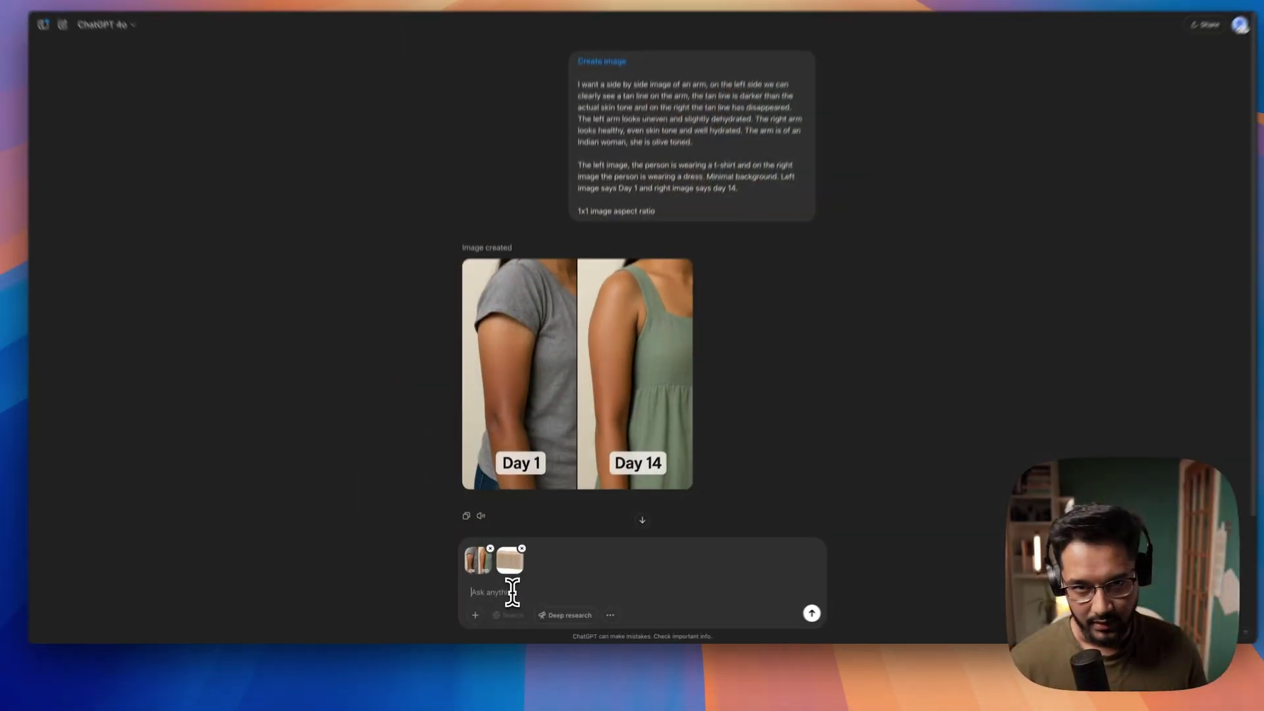
Ask for the soap placed in the before-and-after image, premium with a glow, clean, minimal, 1x1.
{"action": "type", "text": "Make her hold the soap"}
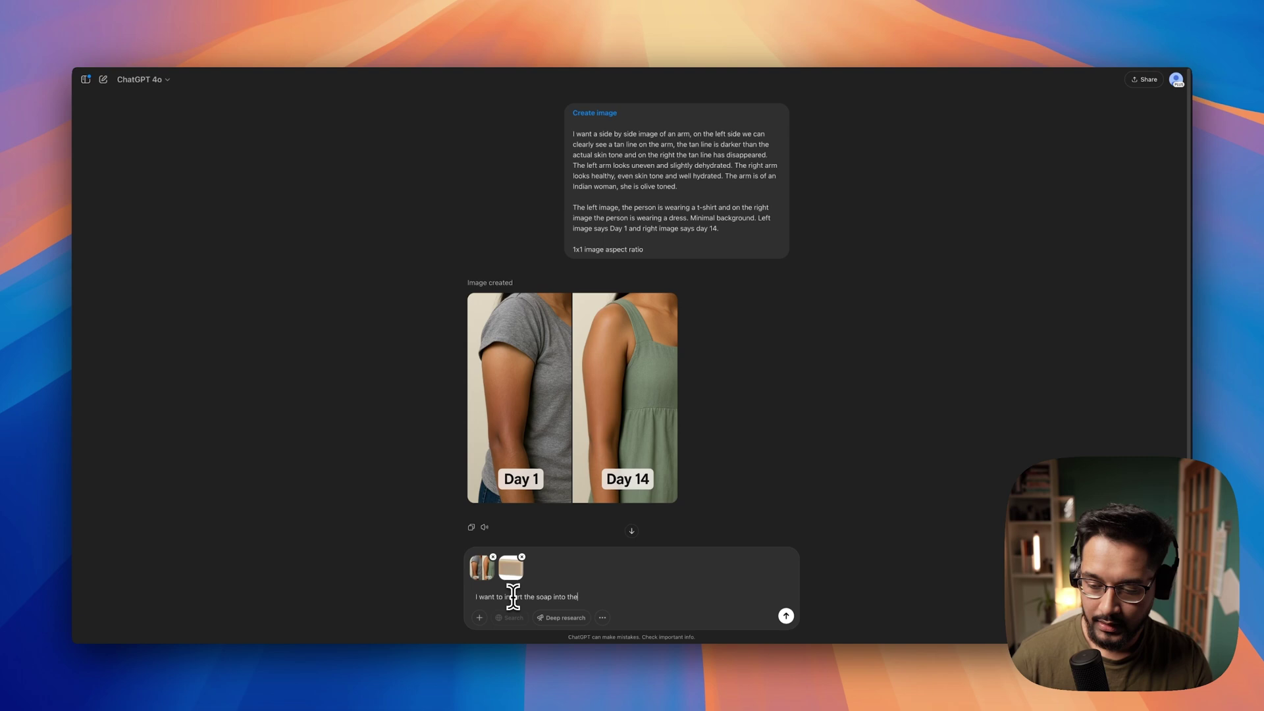
{"action": "type", "text": "image as the pro"}
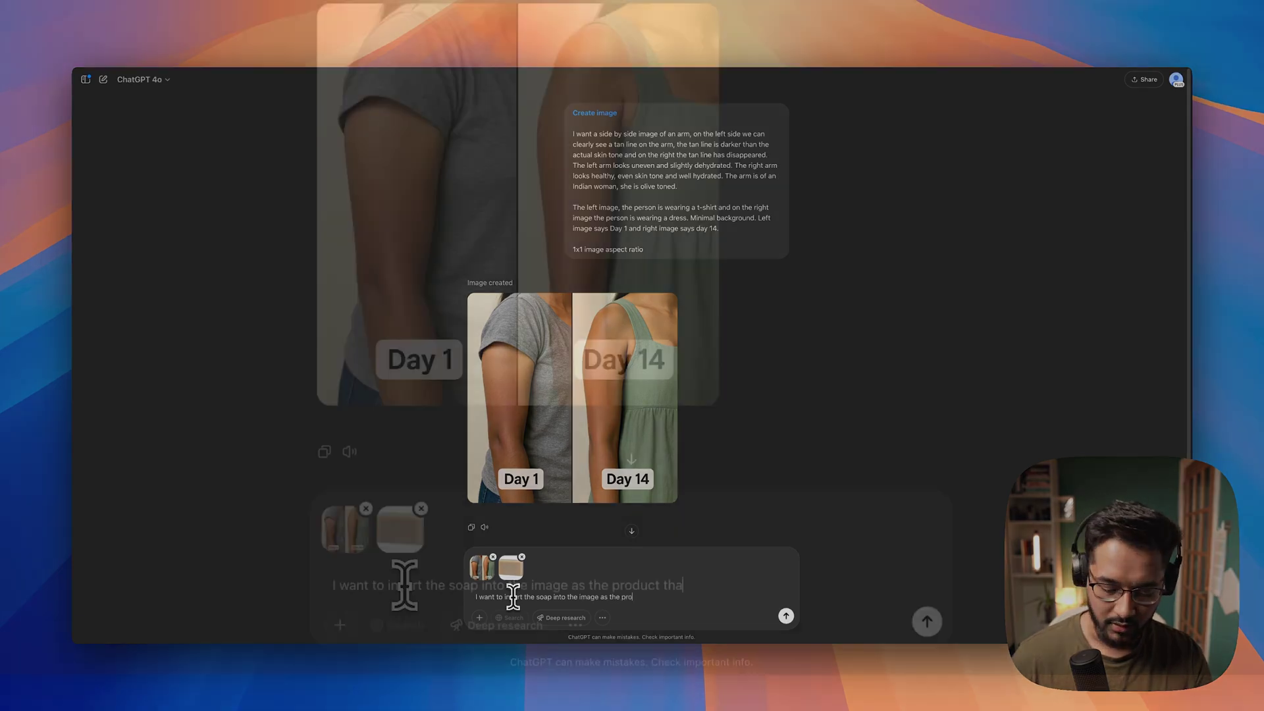
{"action": "type", "text": "duct that allows users to achieve the skin befo"}
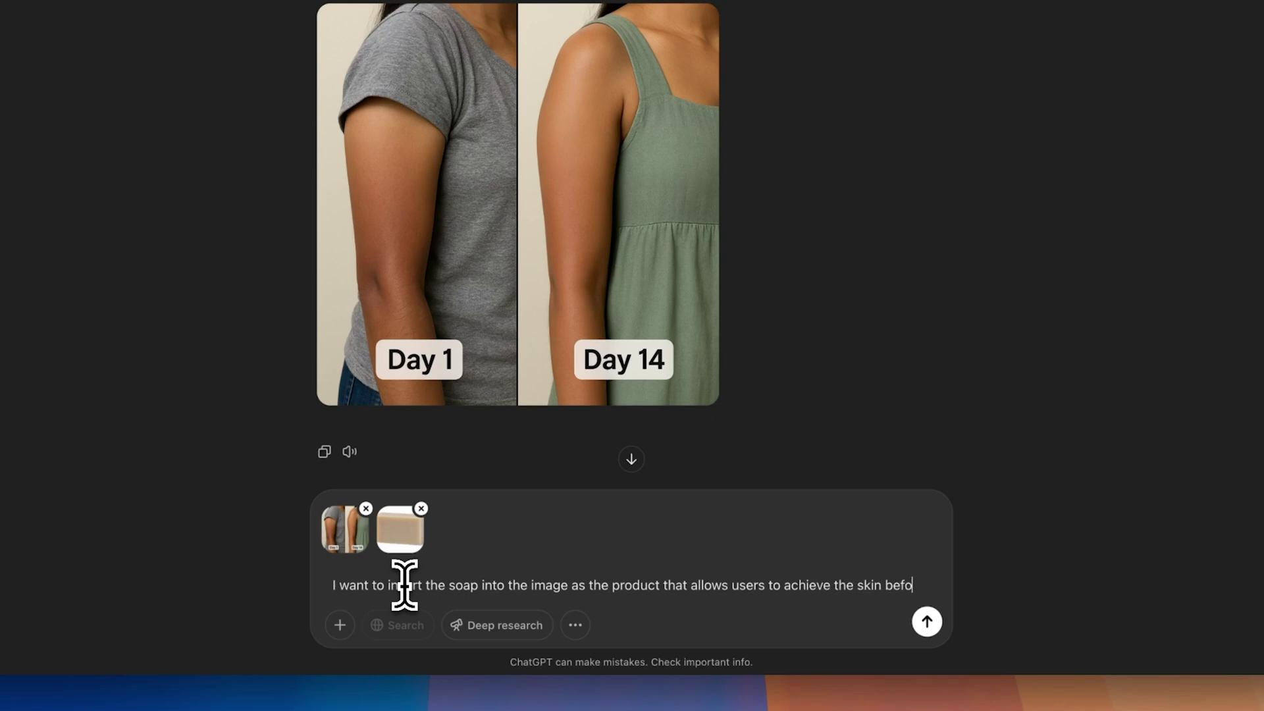
{"action": "type", "text": "re and "}
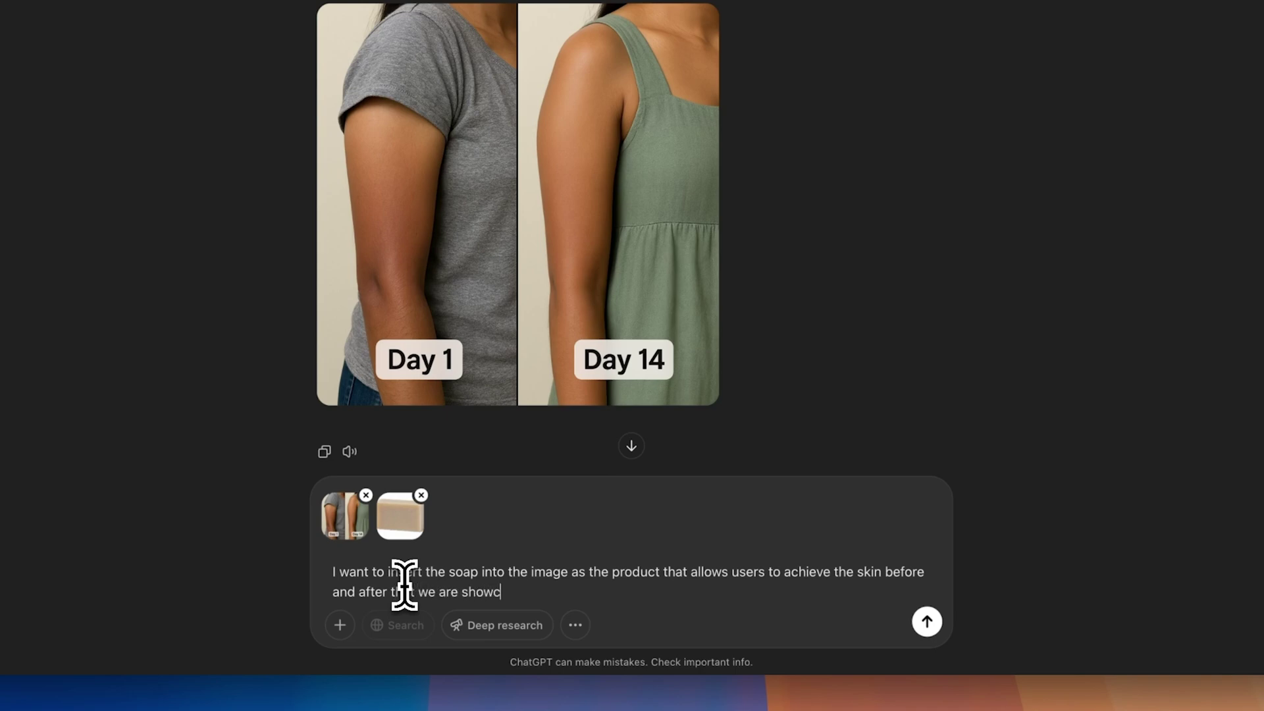
{"action": "type", "text": "after that we are showcasing. Make the "}
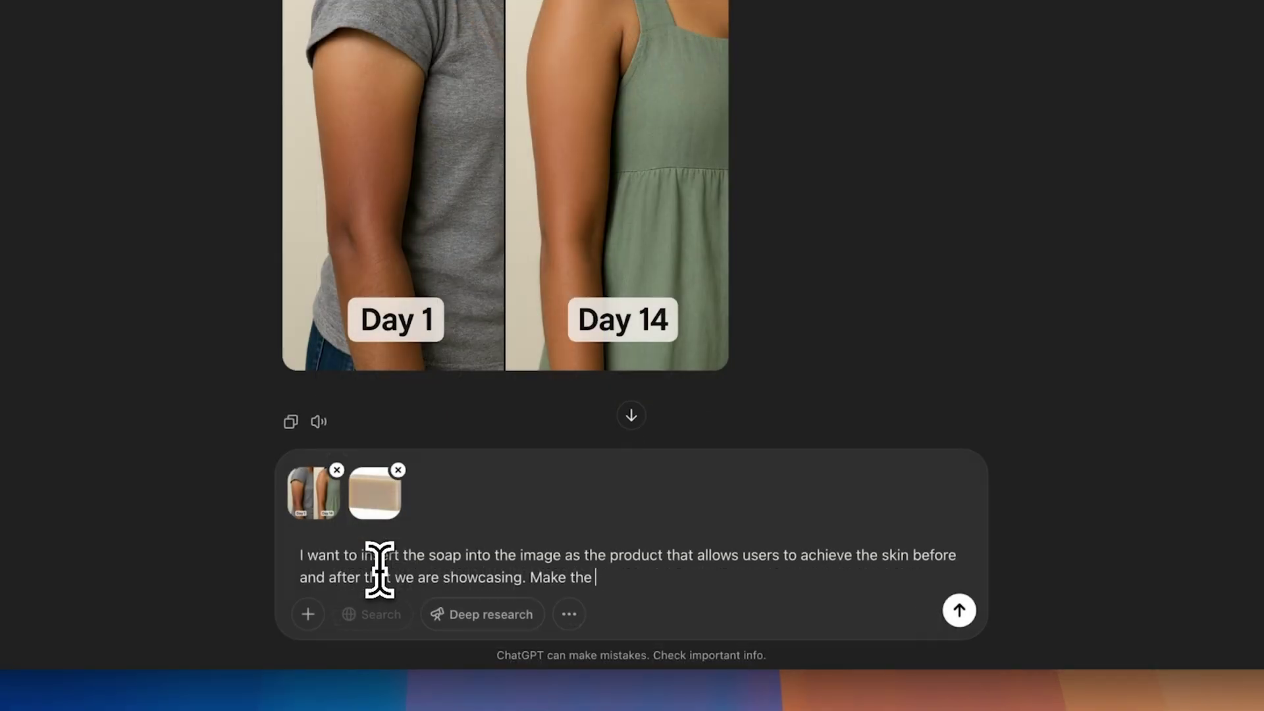
{"action": "type", "text": "soap look premium and add a "}
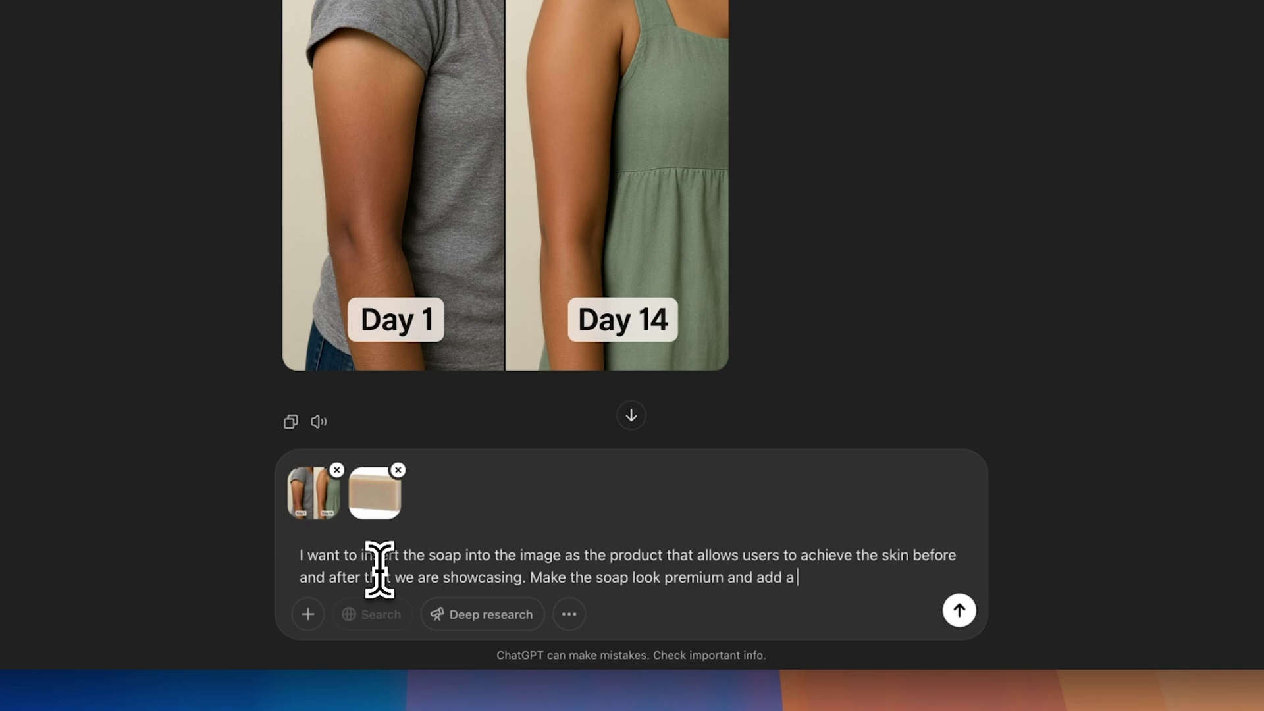
{"action": "type", "text": "glow to the soap."}
{"action": "key", "text": "shift+Return"}
{"action": "key", "text": "shift+Return"}
{"action": "type", "text": "Keep the imag"}
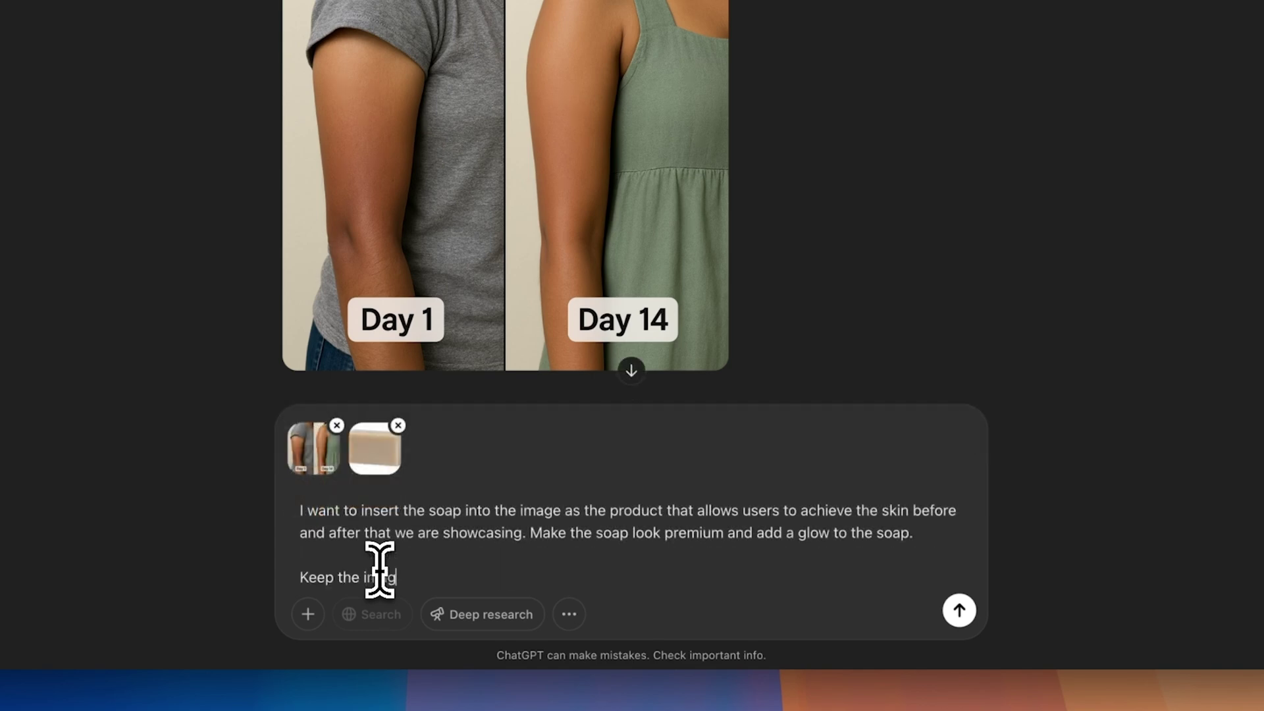
{"action": "type", "text": "e clean and minim"}
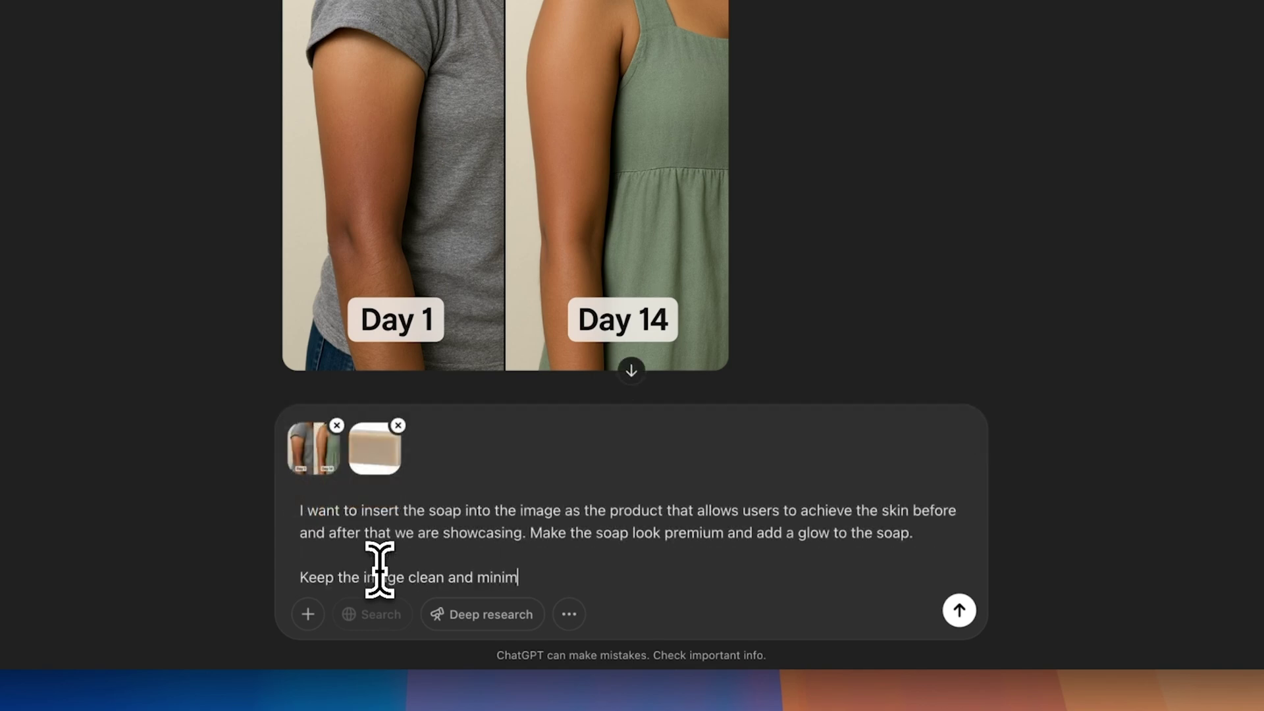
{"action": "type", "text": "al as the previous render"}
{"action": "key", "text": "shift+Return"}
{"action": "key", "text": "shift+Return"}
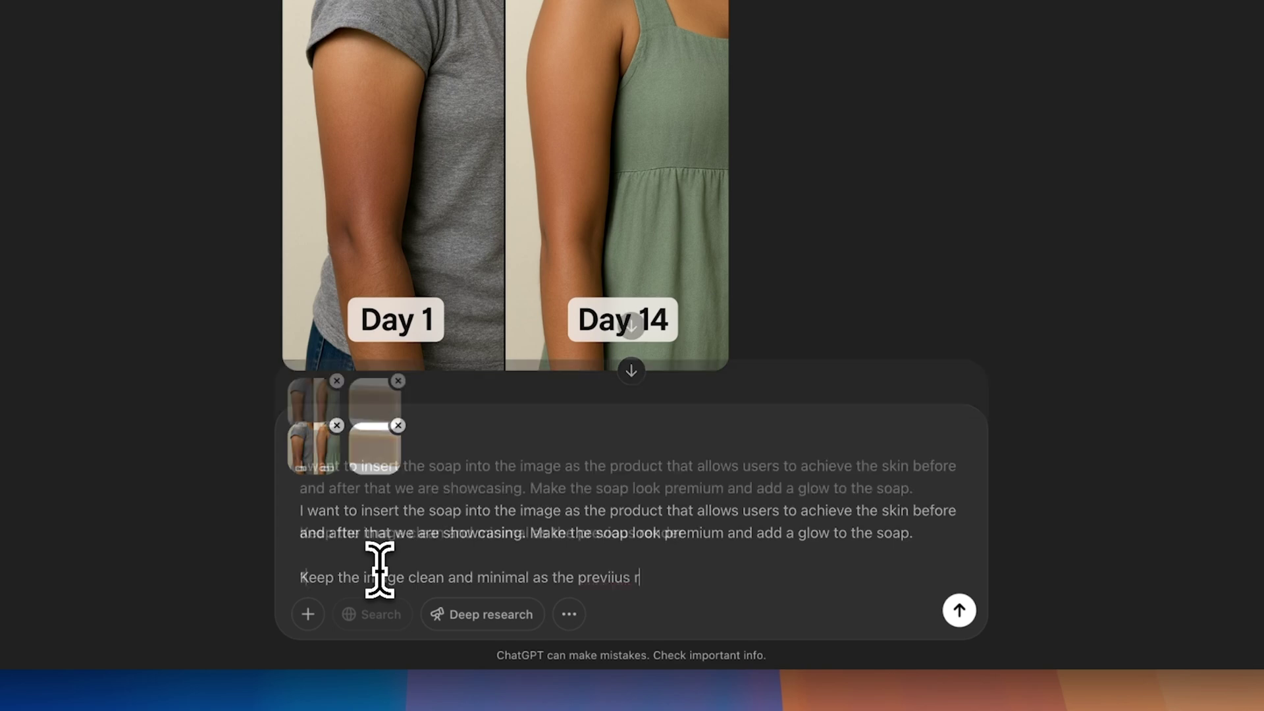
{"action": "type", "text": "1x1 aspect"}
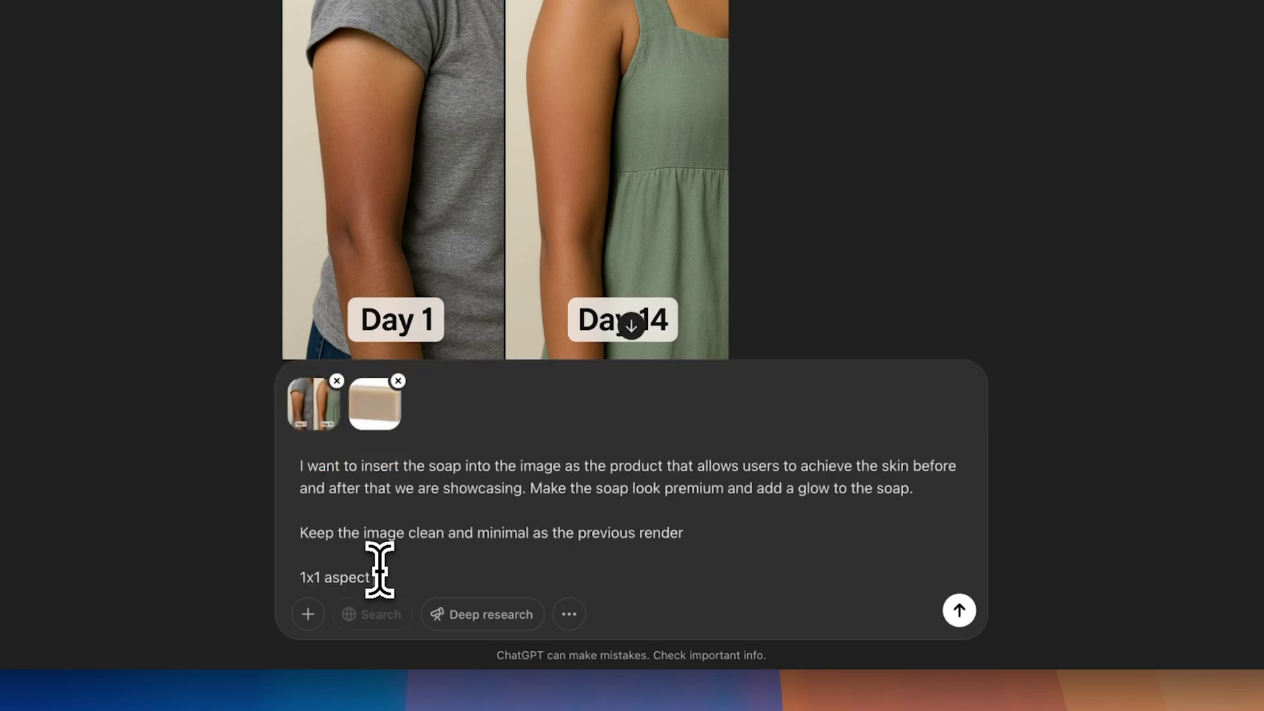
{"action": "type", "text": " ratio"}
{"action": "key", "text": "Return"}
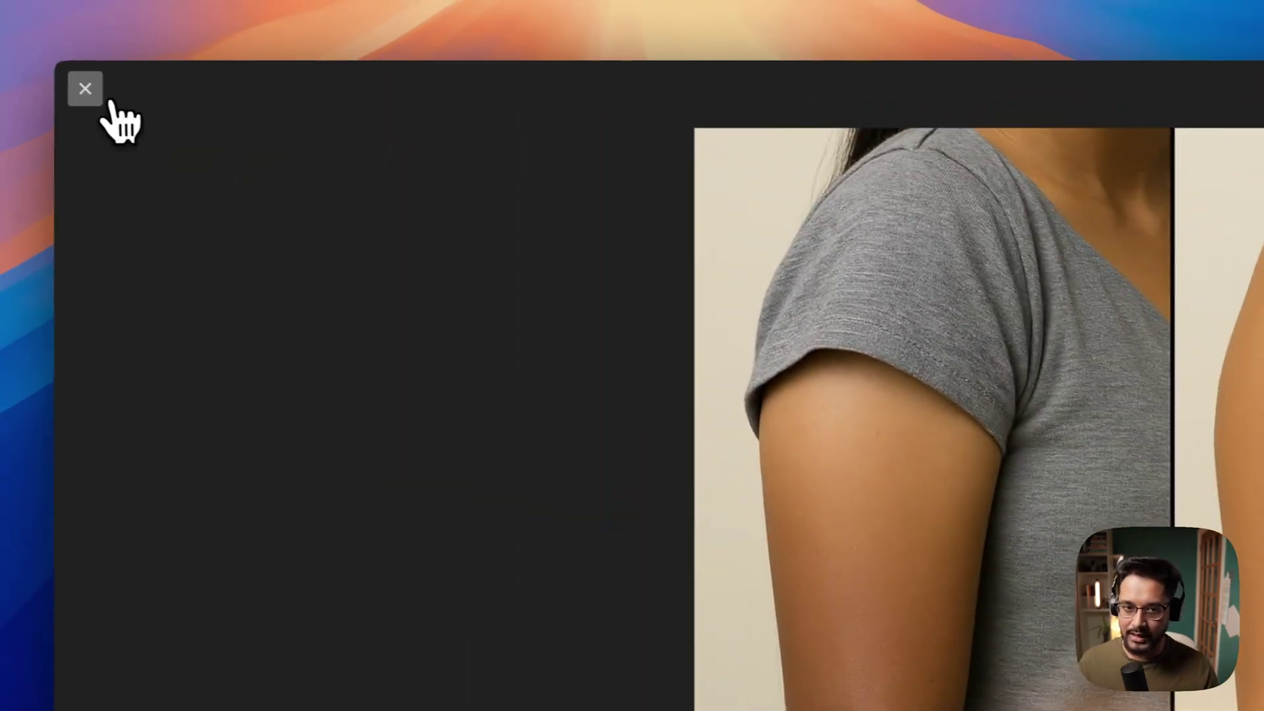
Resend the soap prompt with the added line 'Keep the soap at the top end of the image.'.
{"action": "left_click", "coordinate": [99, 99]}
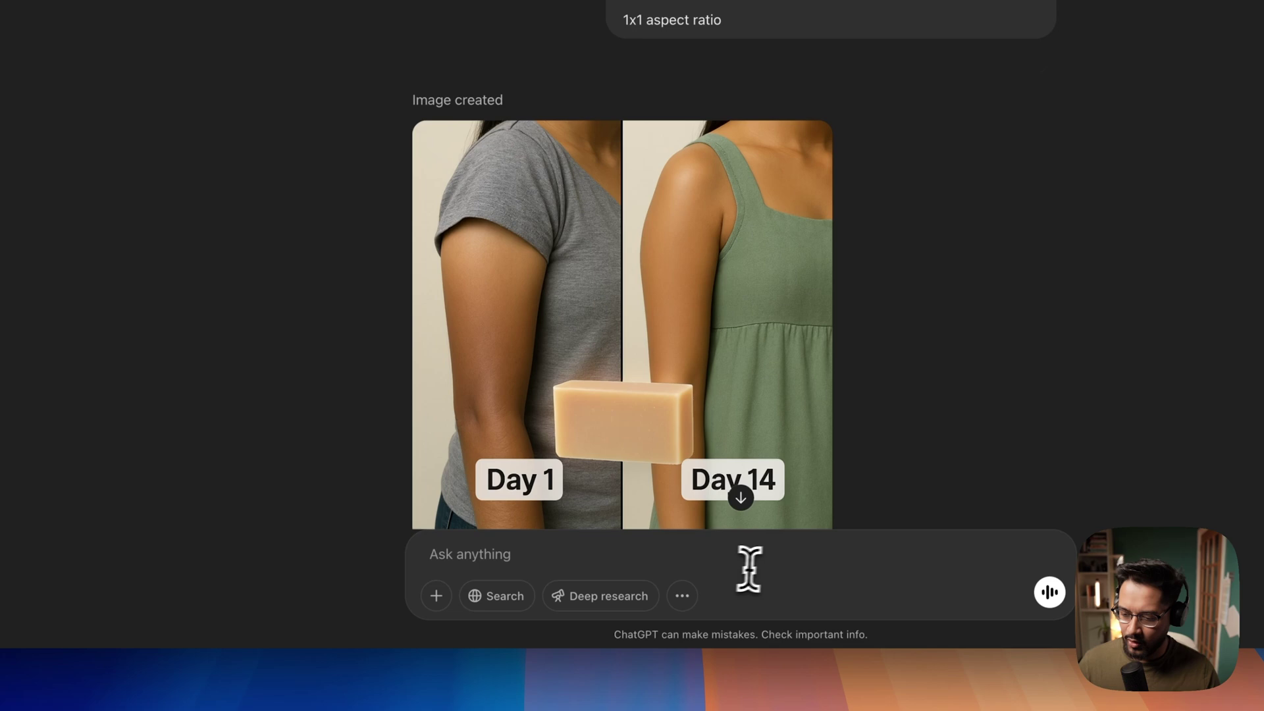
{"action": "type", "text": "I want to insert the soap into the image as the product that allows users to achieve the skin before and after that we are showcasing. Make the soap look premium and add a glow to the soap.  Keep the image clean and minimal as the previous render.  1x1 aspect ratio"}
{"action": "left_click", "coordinate": [820, 515]}
{"action": "type", "text": "Keep the soap"}
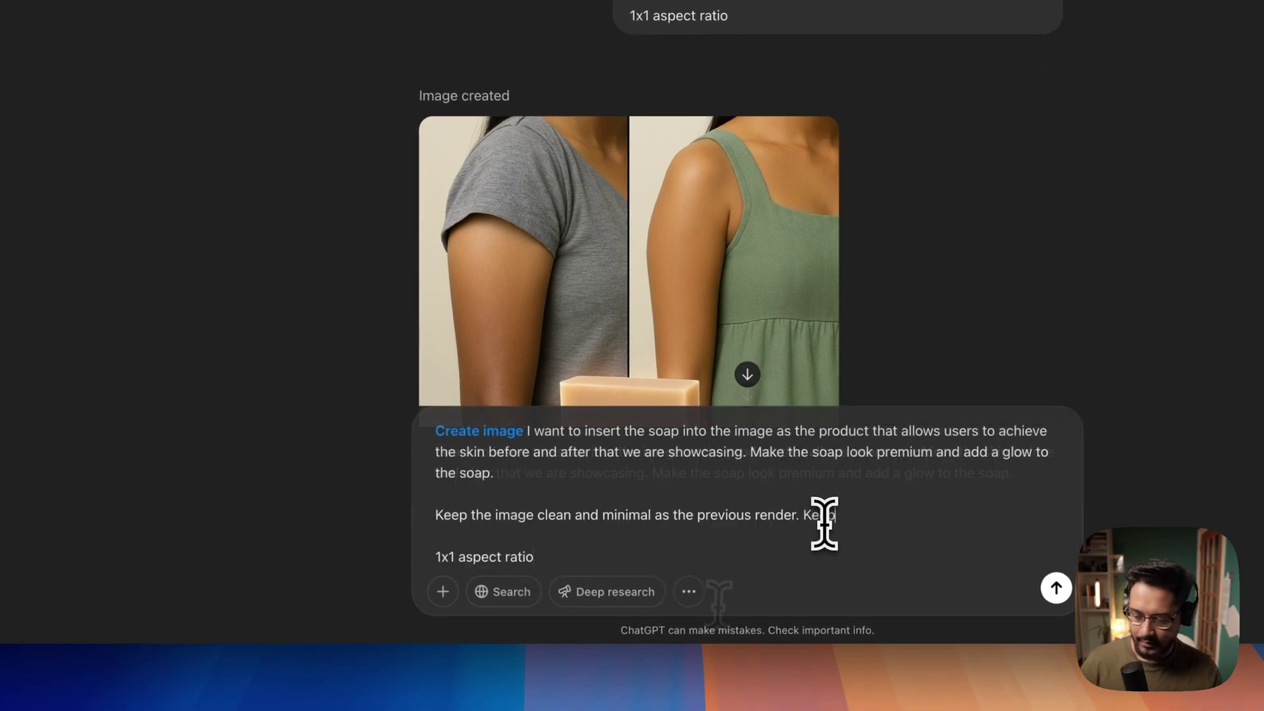
{"action": "type", "text": " at the top end of"}
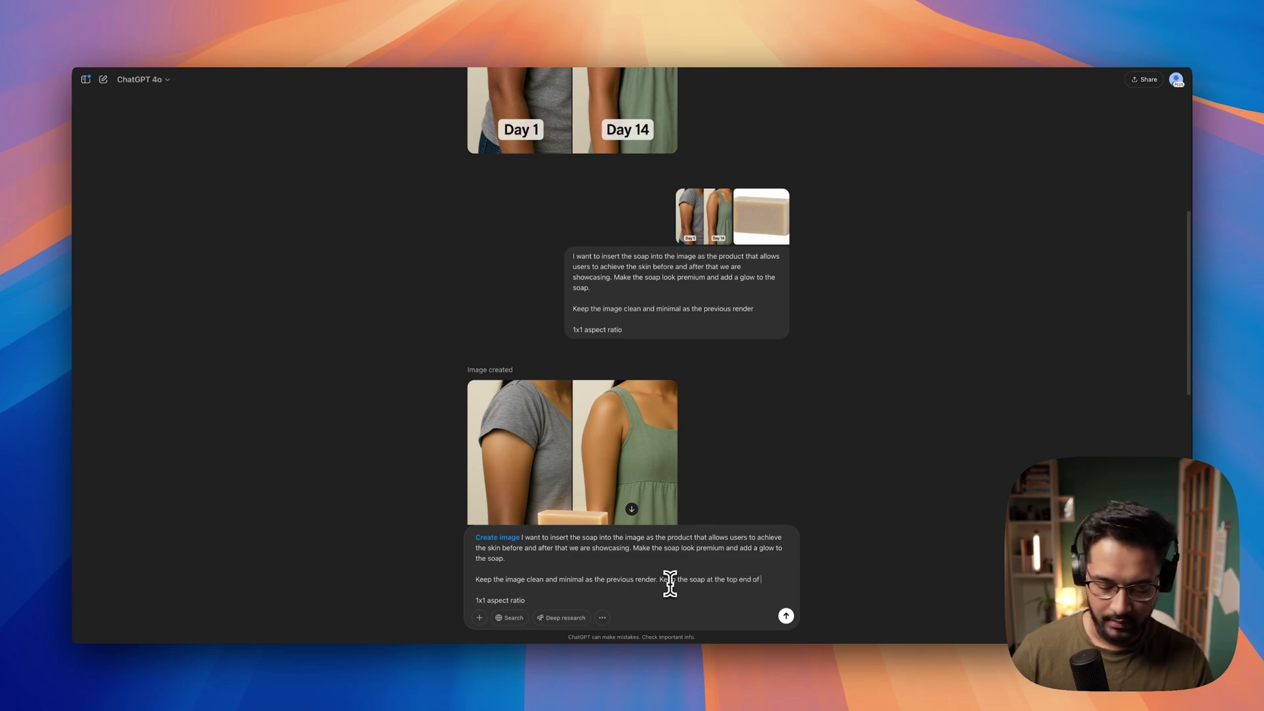
{"action": "type", "text": " the image."}
{"action": "key", "text": "Return"}
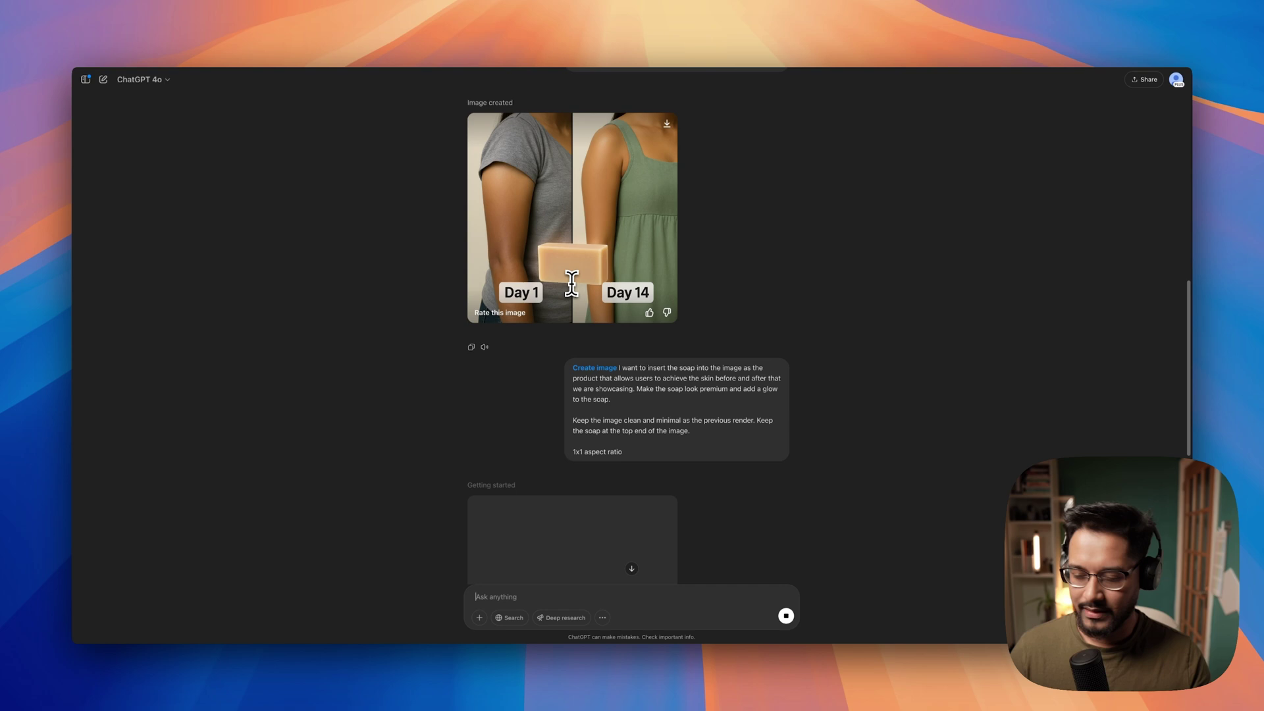
Attach the beach photo and soap image to a new message in image creation mode.
{"action": "scroll", "coordinate": [579, 290], "scroll_direction": "down", "scroll_amount": 2}
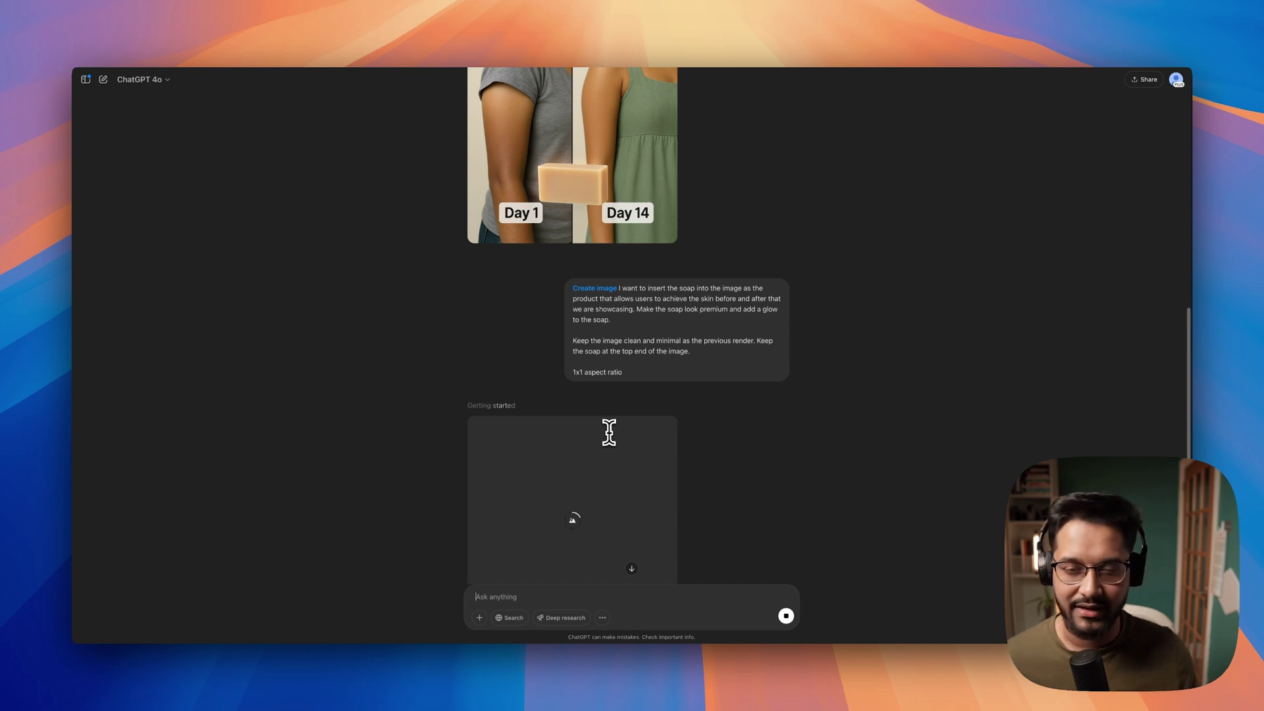
{"action": "scroll", "coordinate": [609, 433], "scroll_direction": "down", "scroll_amount": 2}
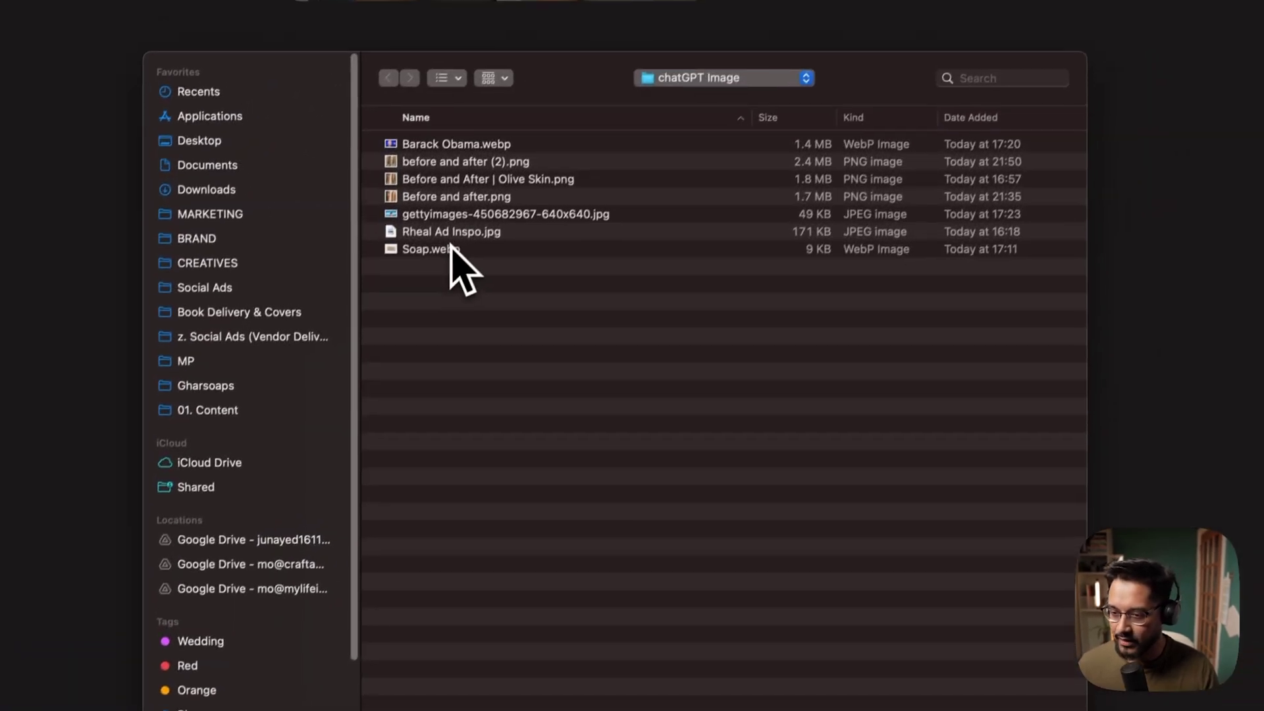
{"action": "left_click", "coordinate": [454, 214]}
{"action": "left_click", "coordinate": [428, 249], "text": "super"}
{"action": "left_click", "coordinate": [932, 520]}
{"action": "left_click", "coordinate": [407, 591]}
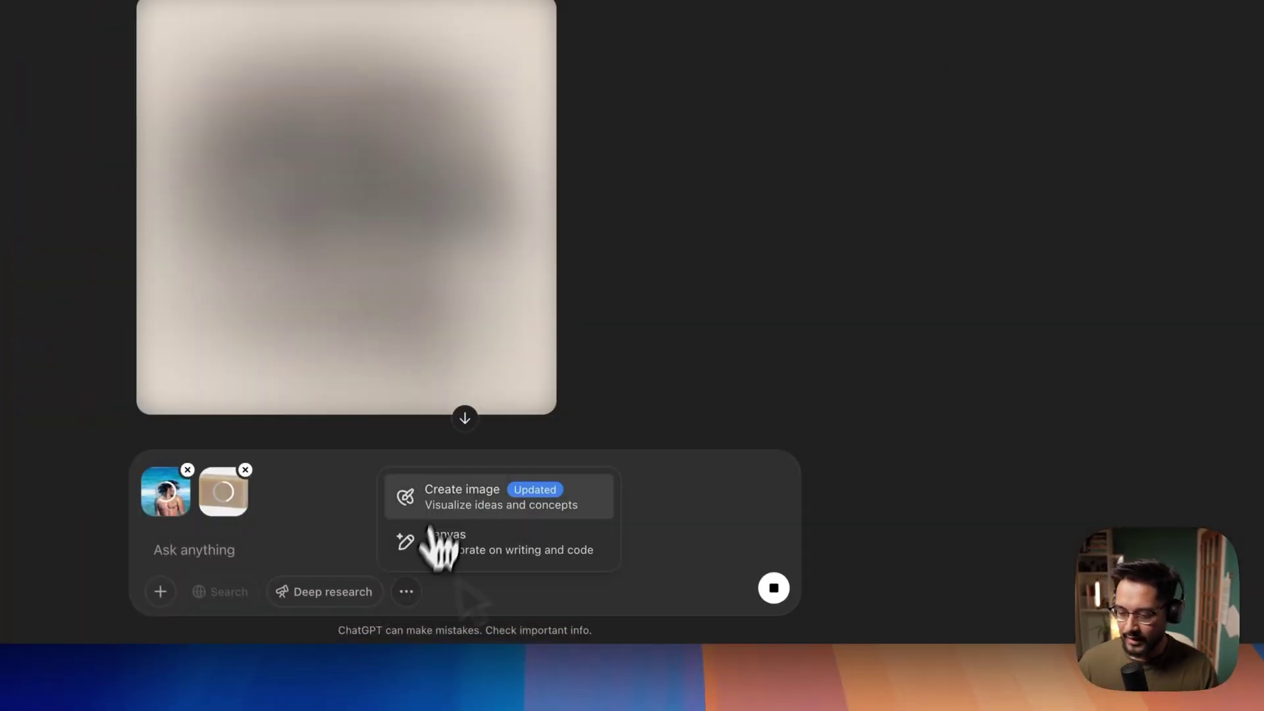
{"action": "left_click", "coordinate": [440, 494]}
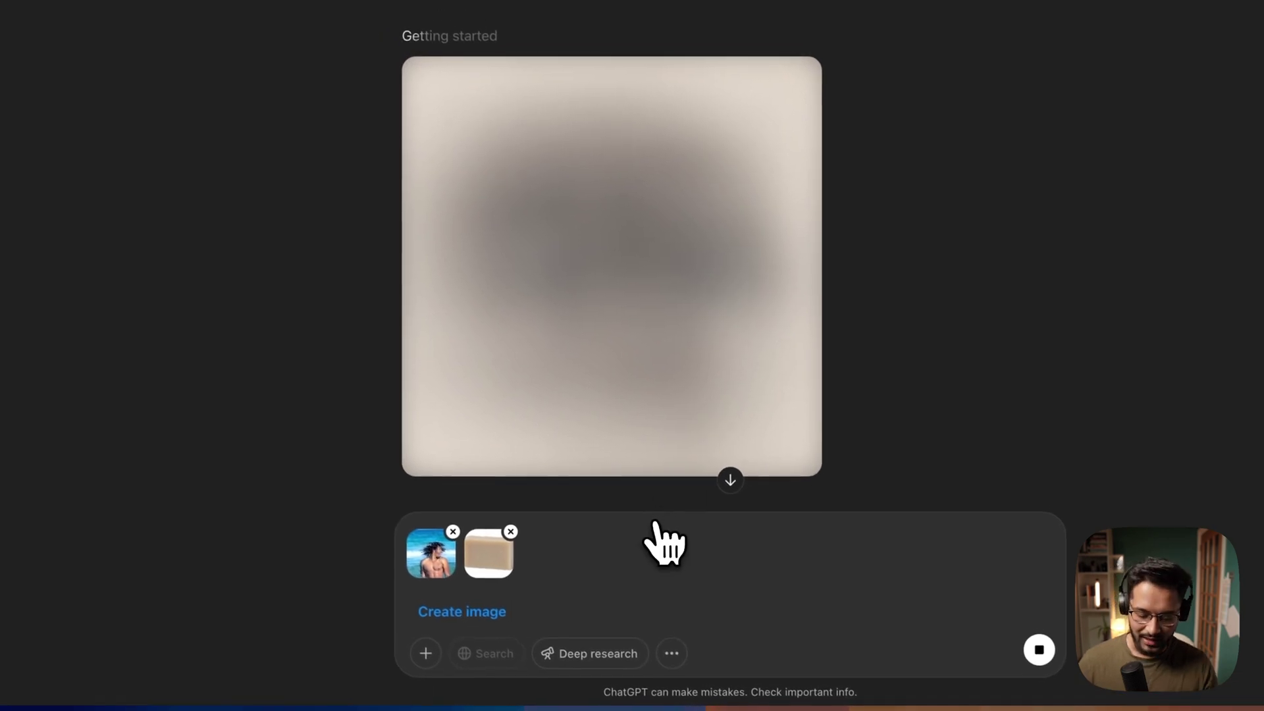
Write the beach man soap prompt: left side strongly tanned, clean, minimal, premium, 1x1 aspect ratio.
{"action": "type", "text": "nt t"}
{"action": "type", "text": "his man o"}
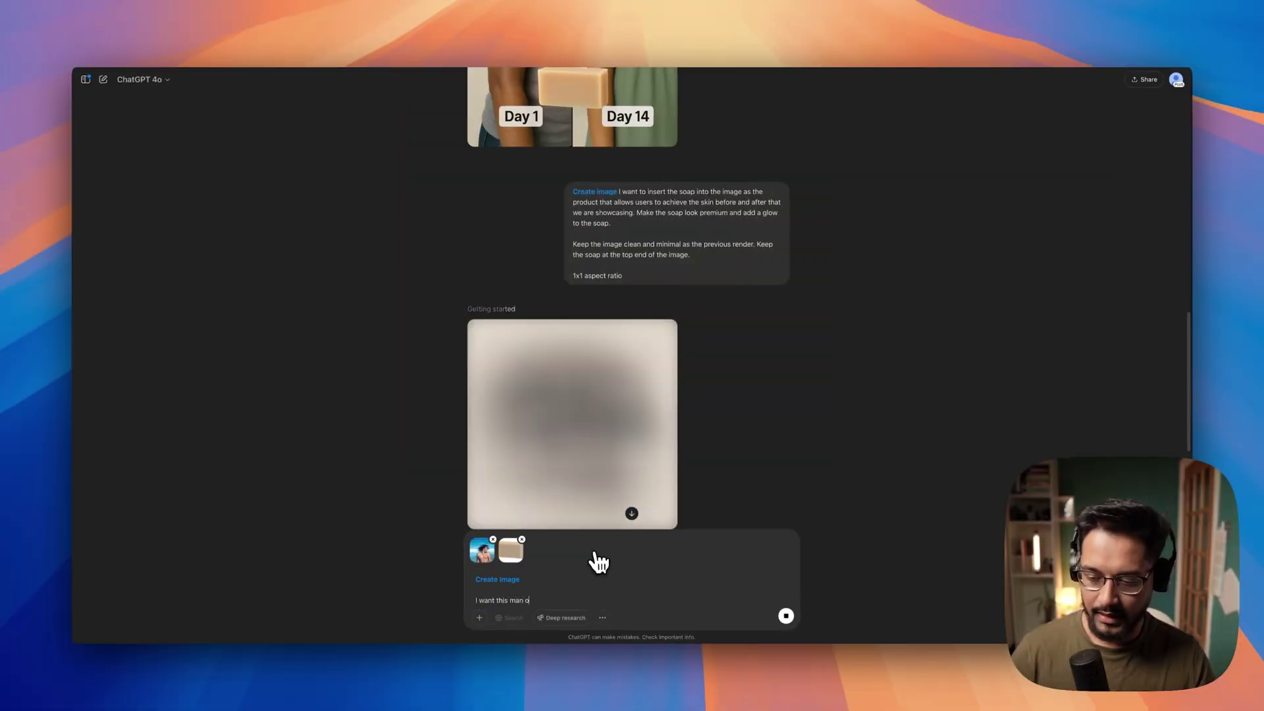
{"action": "type", "text": "n the beach to hold t"}
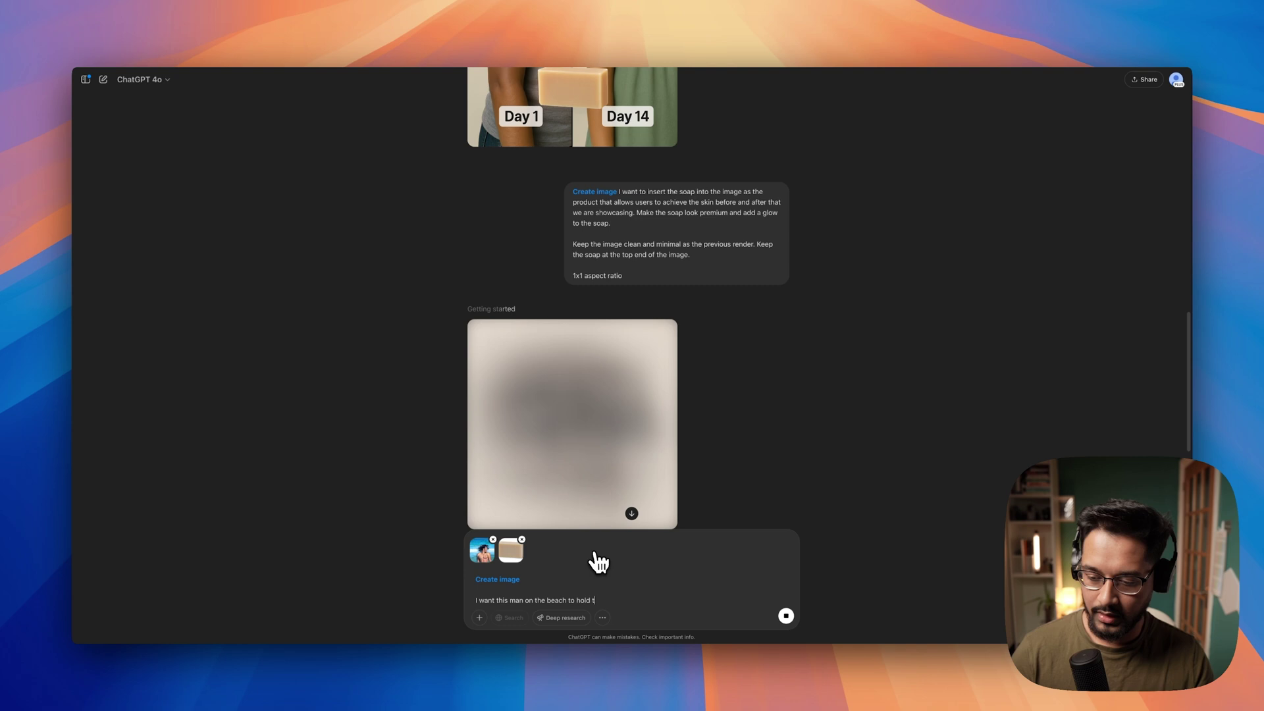
{"action": "type", "text": "he soap. I want his"}
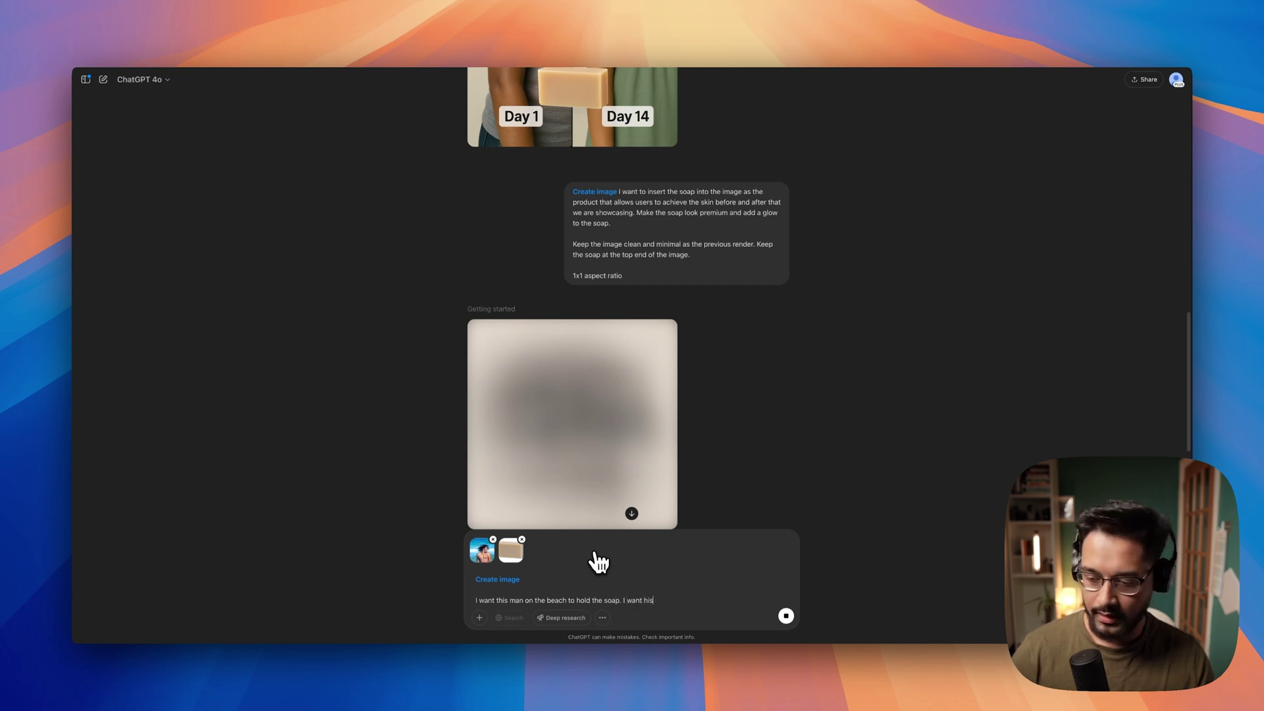
{"action": "type", "text": " left side"}
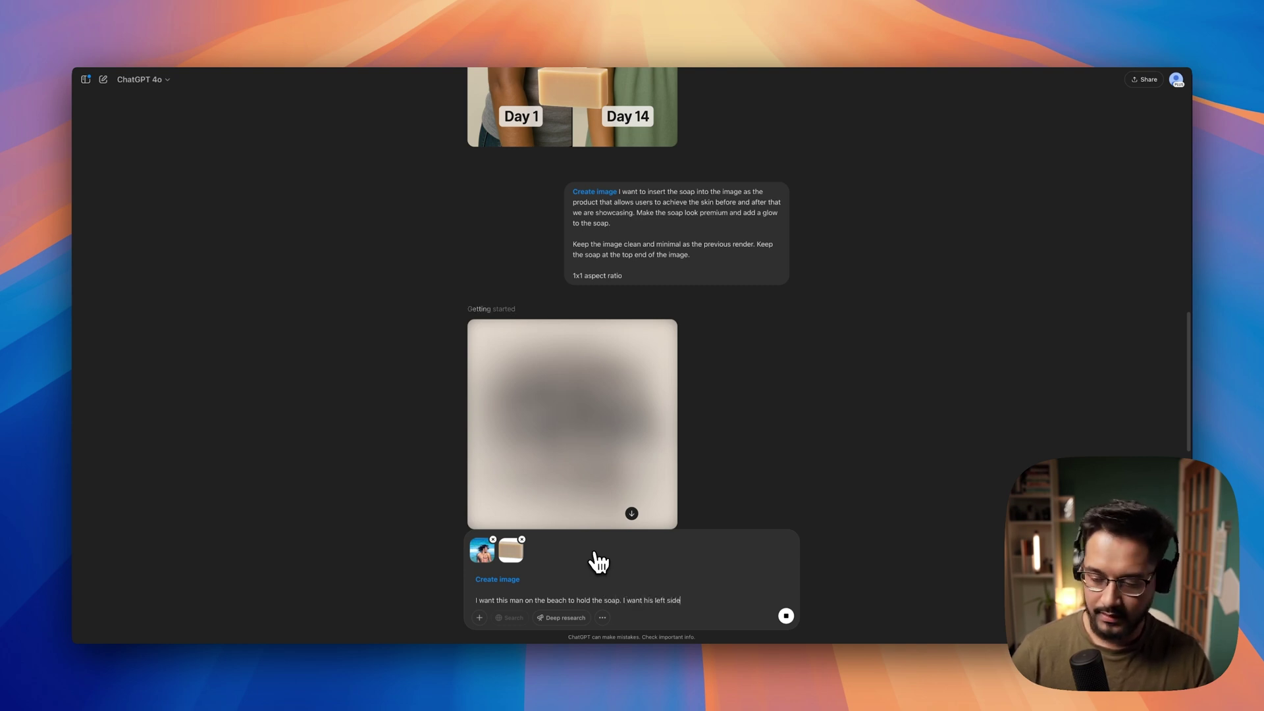
{"action": "type", "text": " to be tan"}
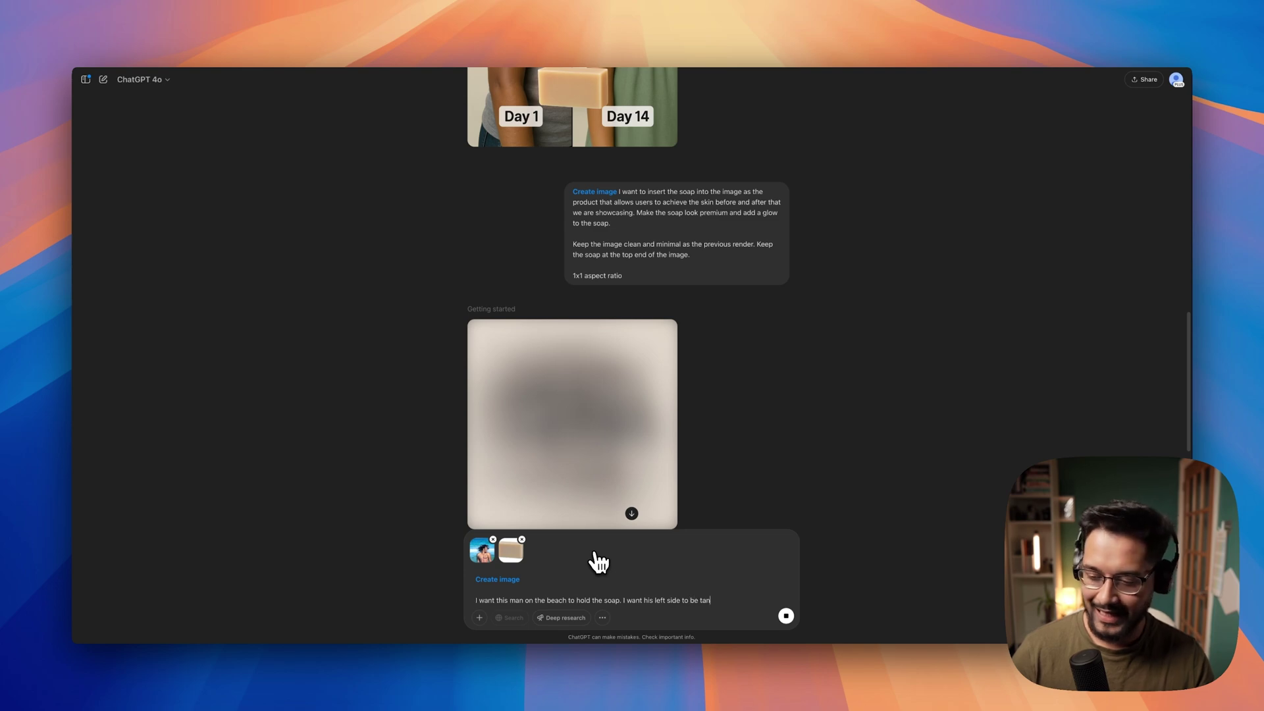
{"action": "type", "text": "ned with "}
{"action": "type", "text": "stron"}
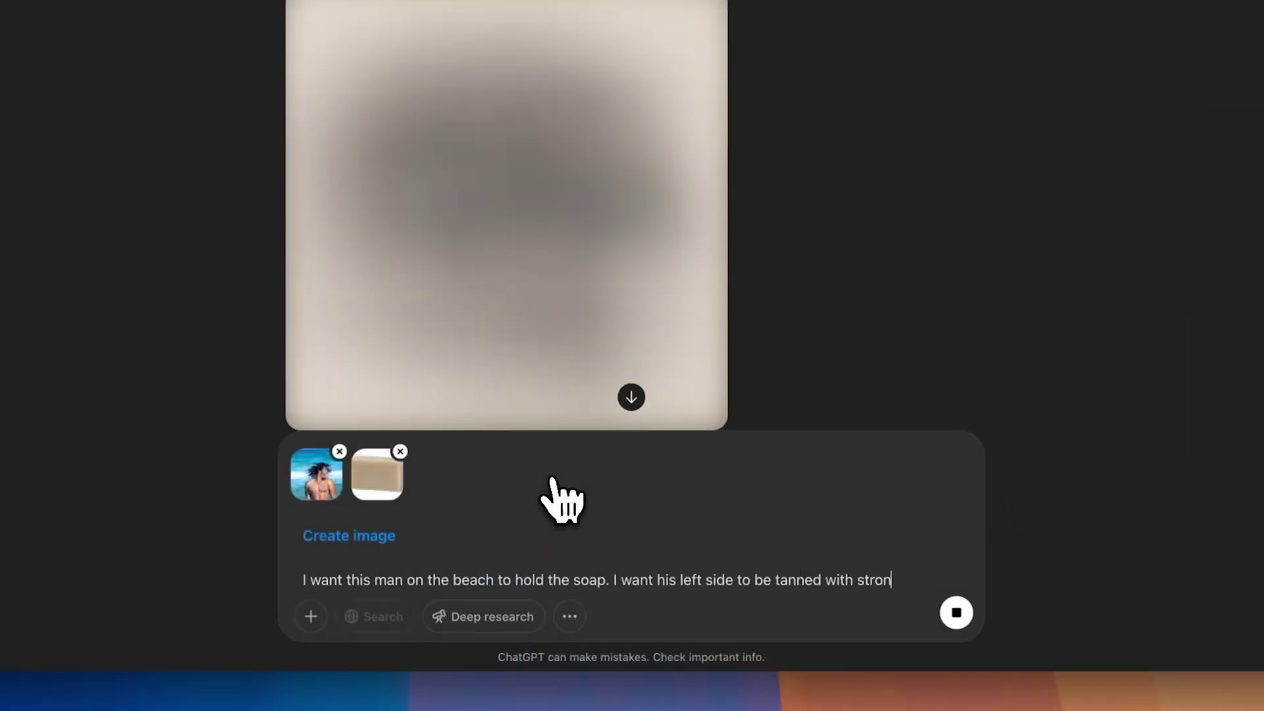
{"action": "type", "text": "g tan lines and "}
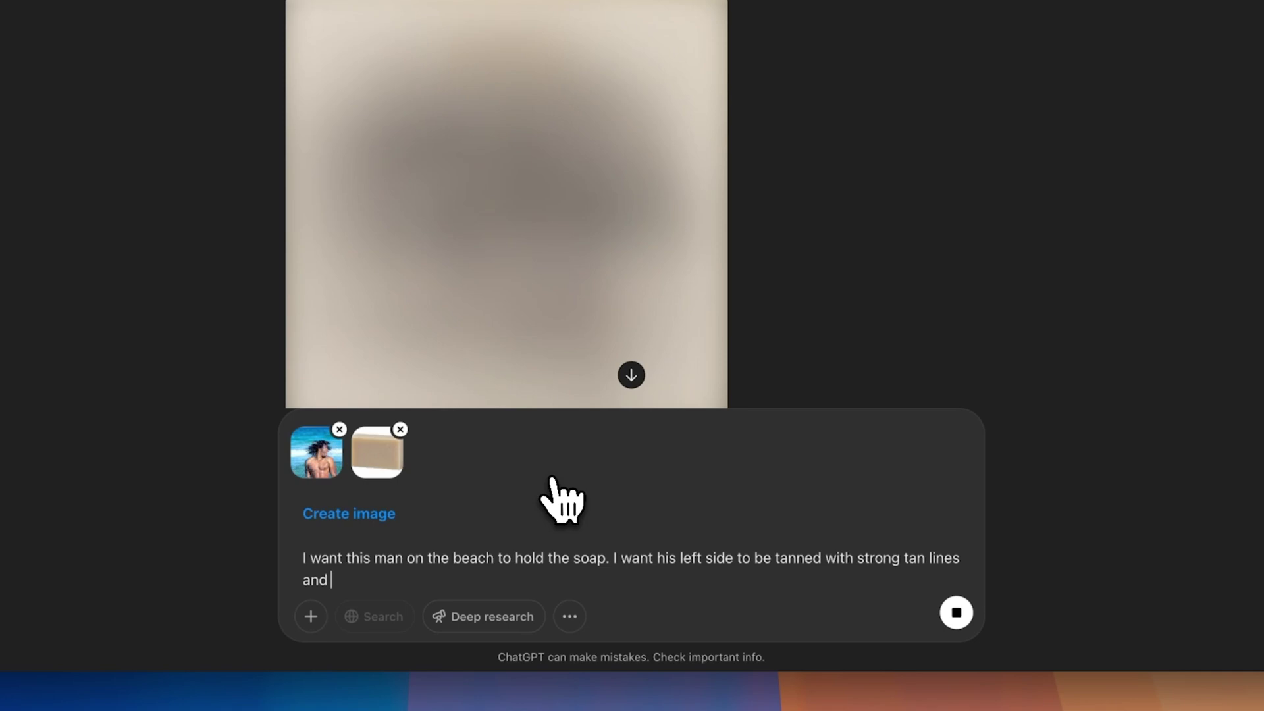
{"action": "type", "text": "I want the right side of his b"}
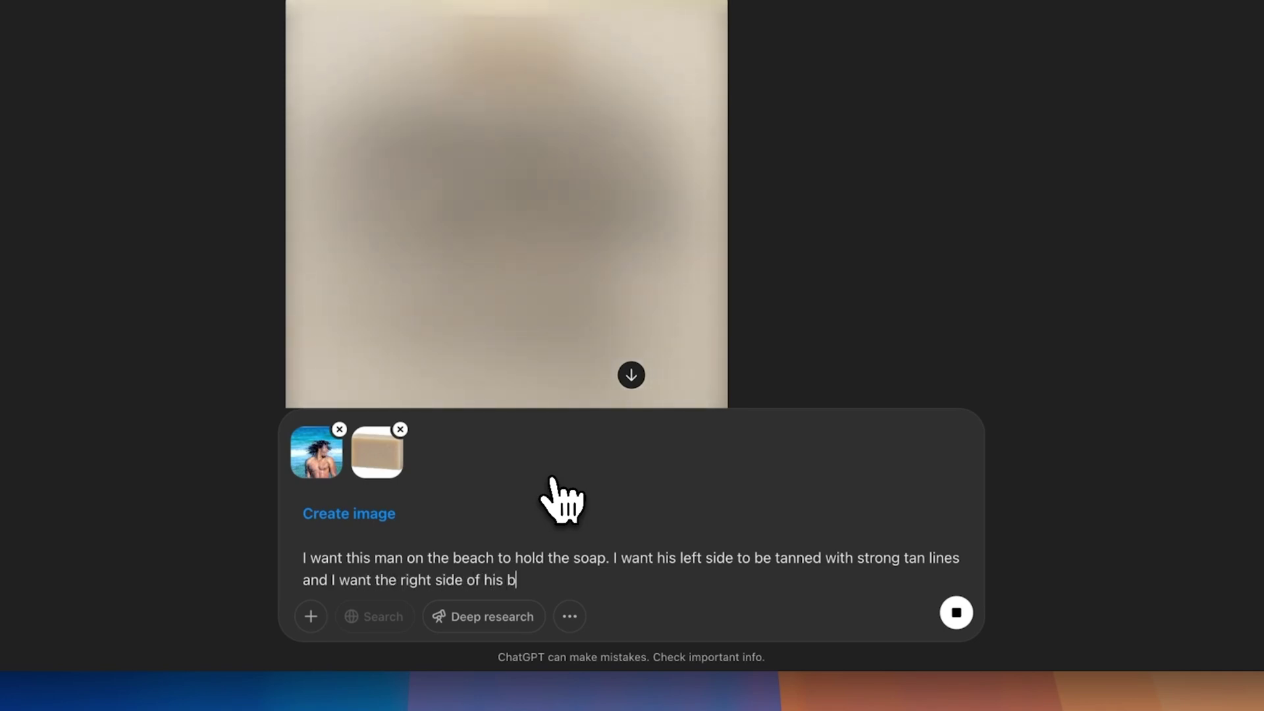
{"action": "type", "text": "ody to be even "}
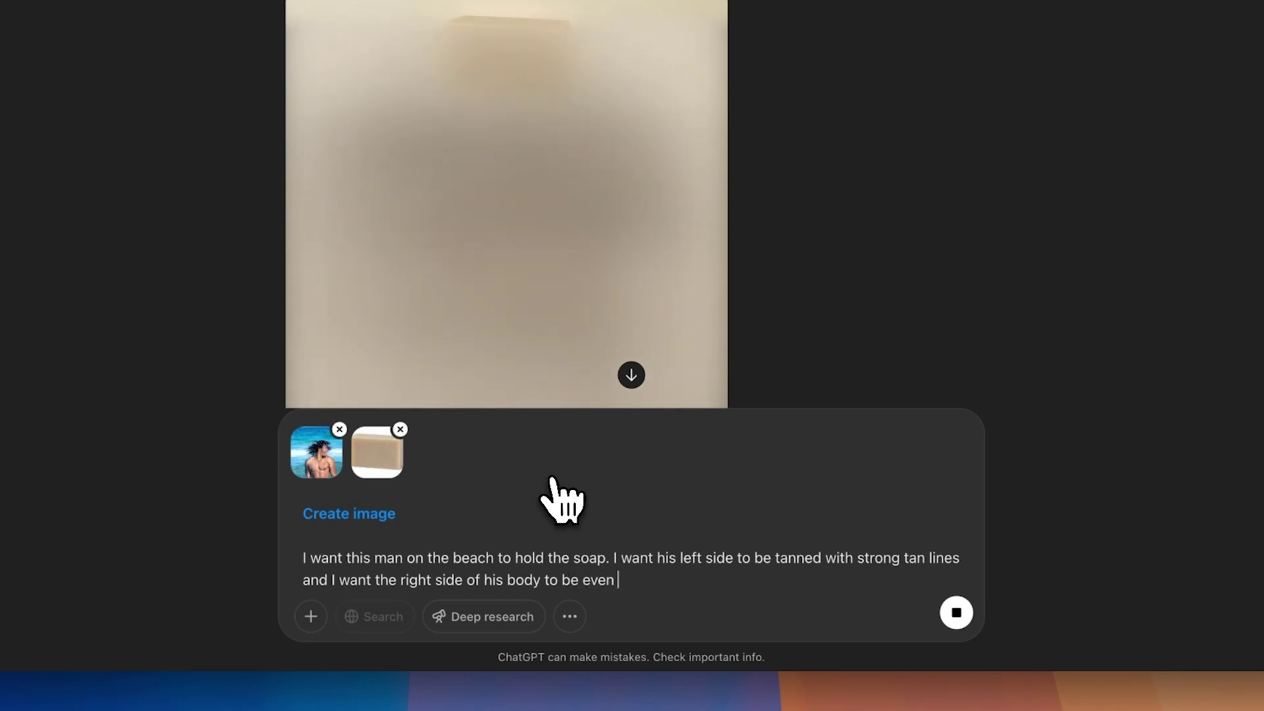
{"action": "type", "text": "skin toned."}
{"action": "key", "text": "shift+Return"}
{"action": "key", "text": "shift+Return"}
{"action": "type", "text": "Keep the "}
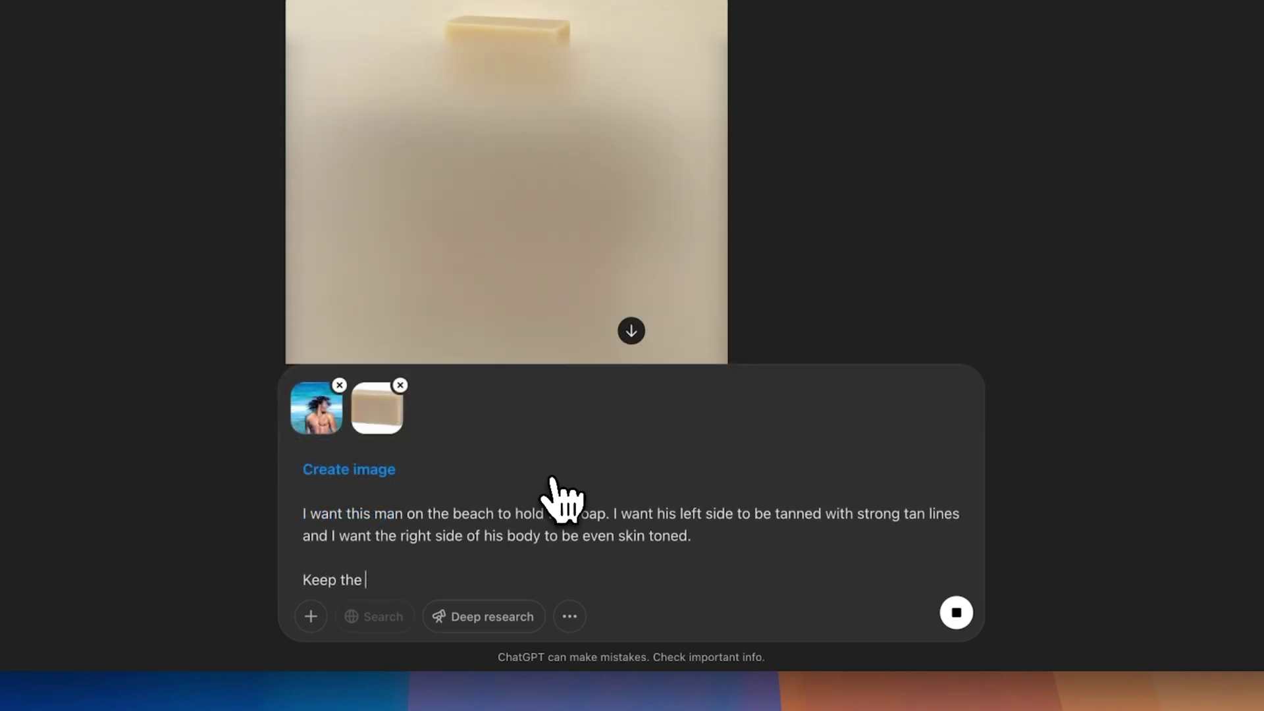
{"action": "type", "text": "image clean"}
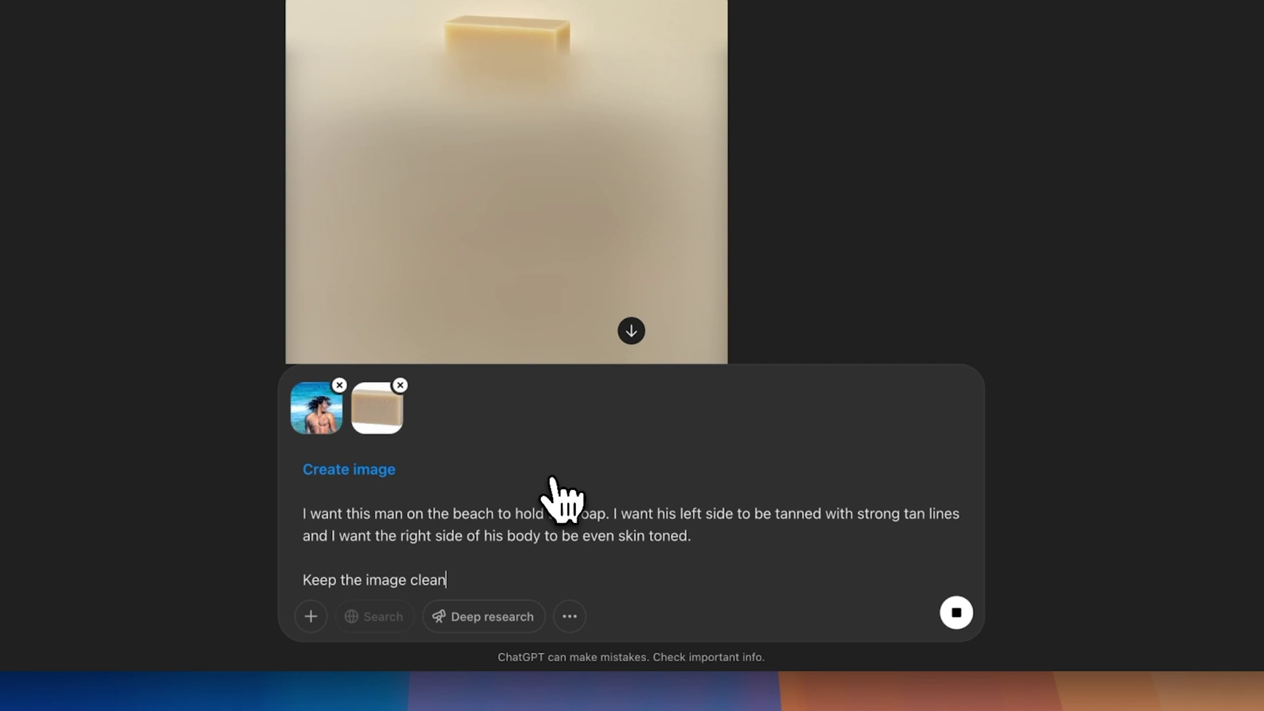
{"action": "type", "text": ", minimal and premiu"}
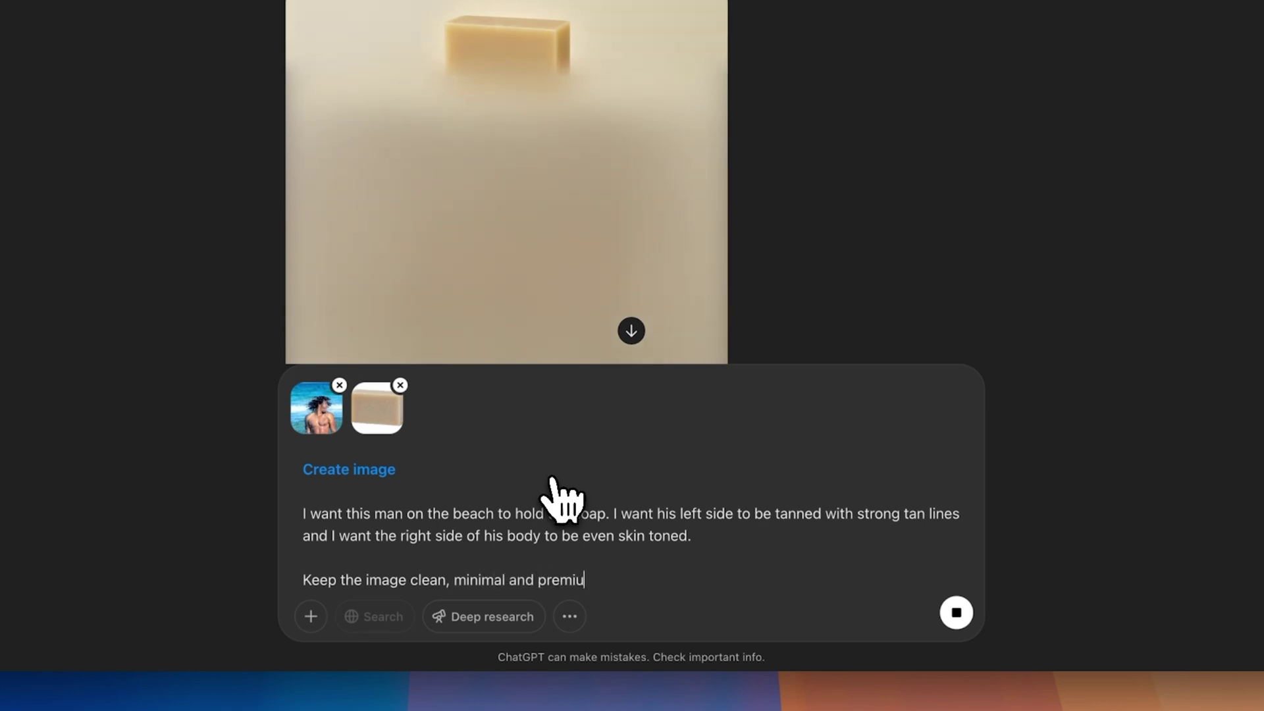
{"action": "type", "text": "m looking."}
{"action": "key", "text": "shift+Return"}
{"action": "key", "text": "shift+Return"}
{"action": "type", "text": "1x1 aspec"}
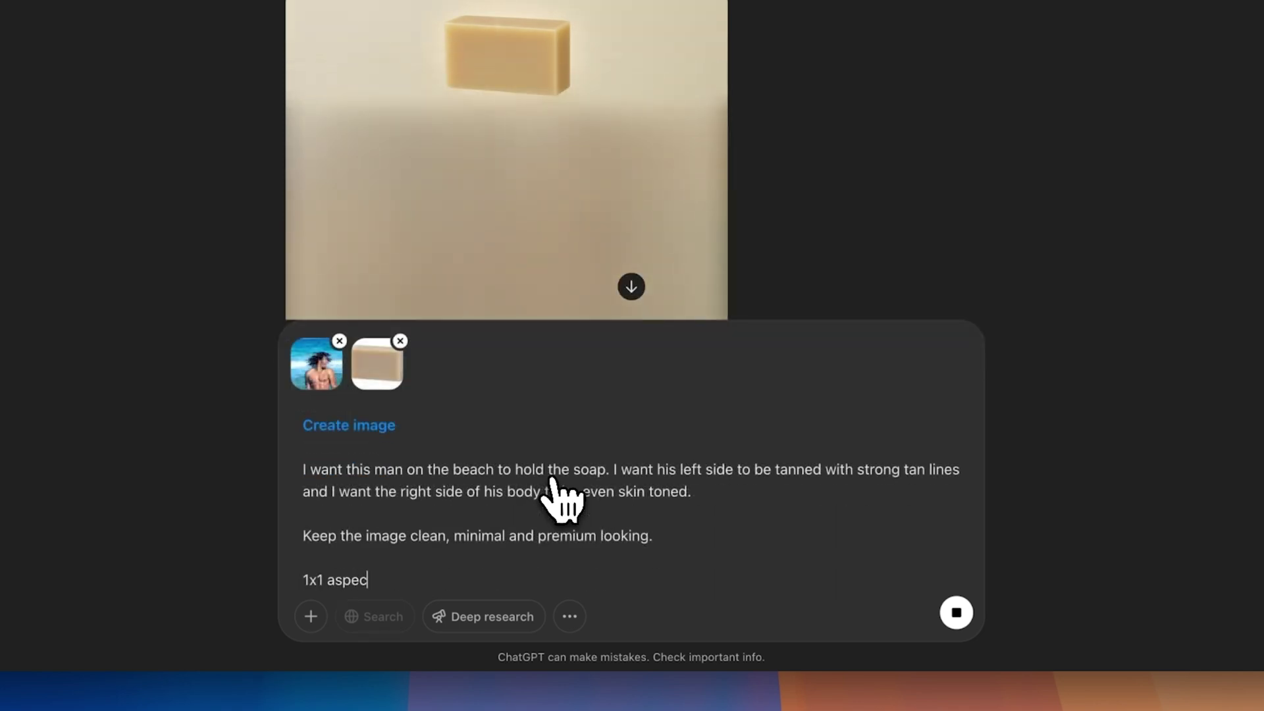
{"action": "type", "text": "t ratio"}
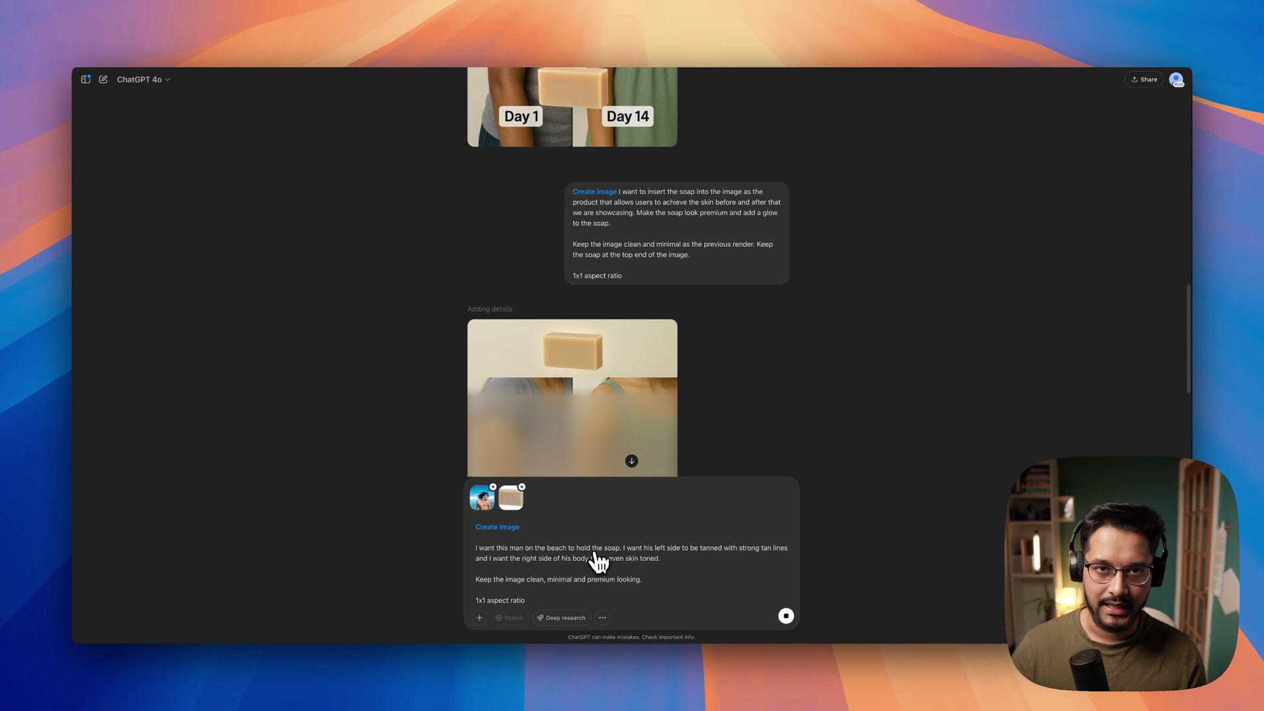
{"action": "scroll", "coordinate": [638, 487], "scroll_direction": "down", "scroll_amount": 2}
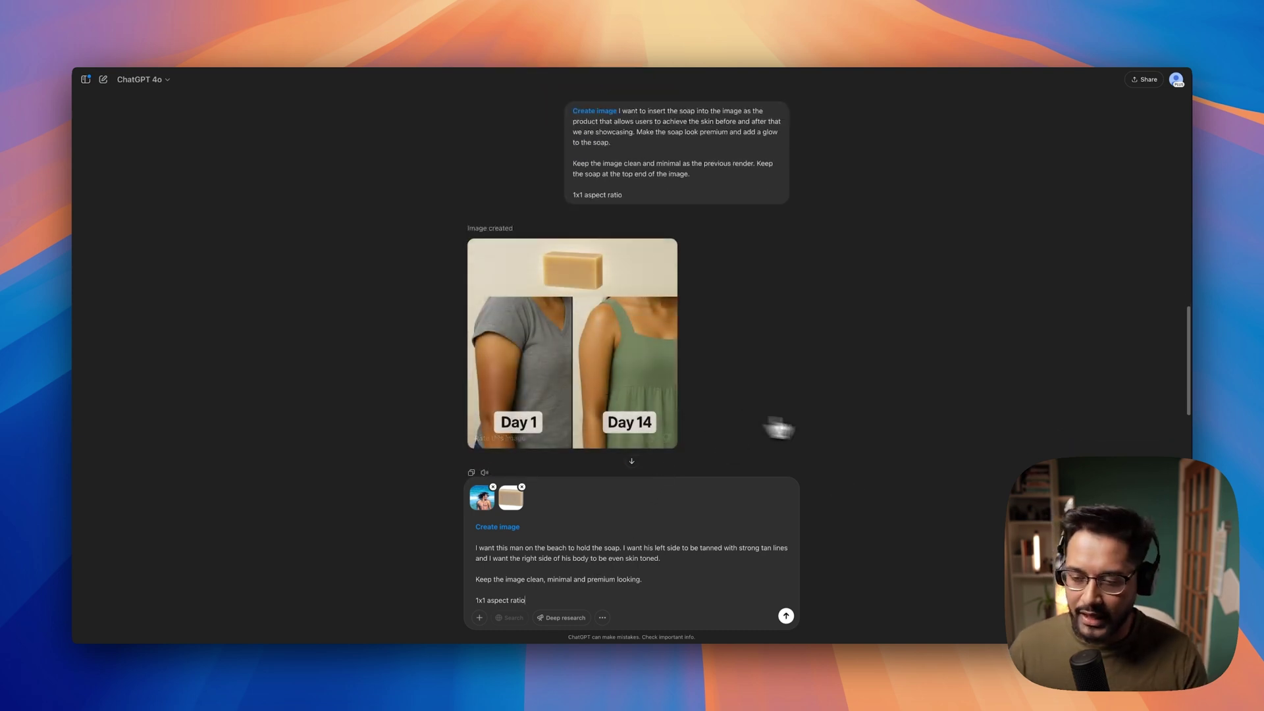
{"action": "mouse_move", "coordinate": [604, 338]}
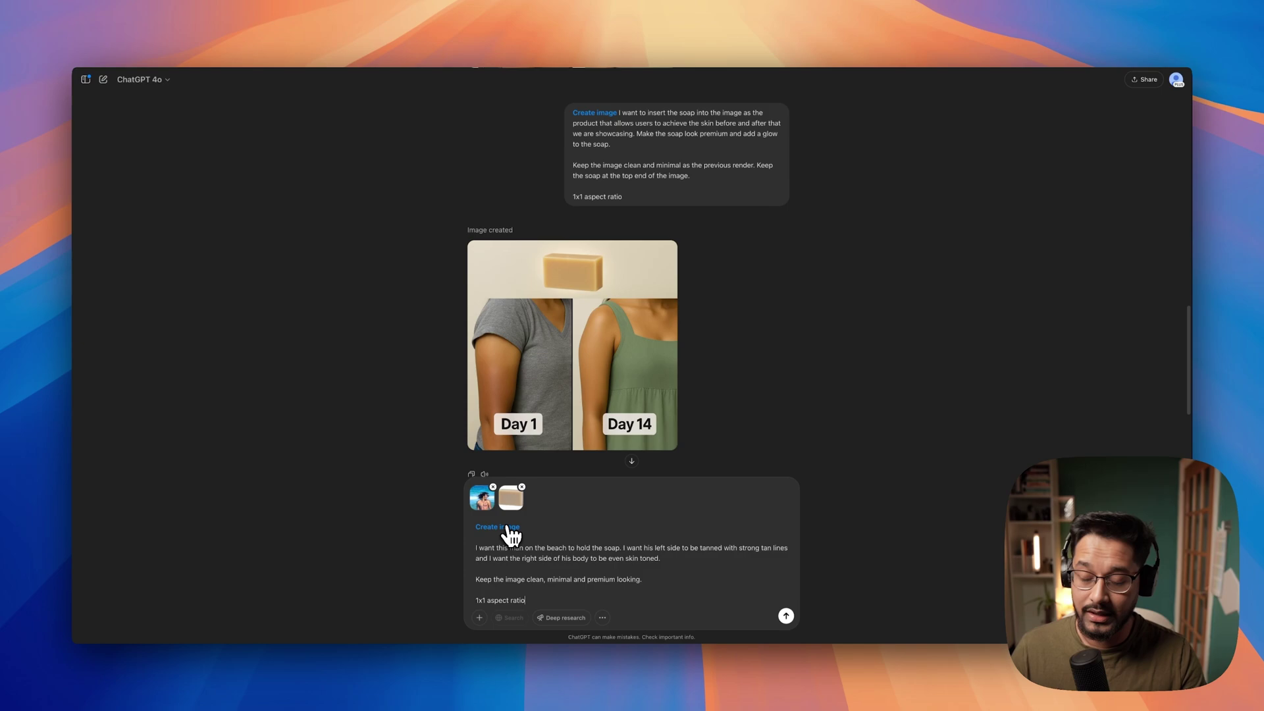
Send the beach-man prompt and scroll to the generated image of him holding the soap.
{"action": "left_click", "coordinate": [786, 615]}
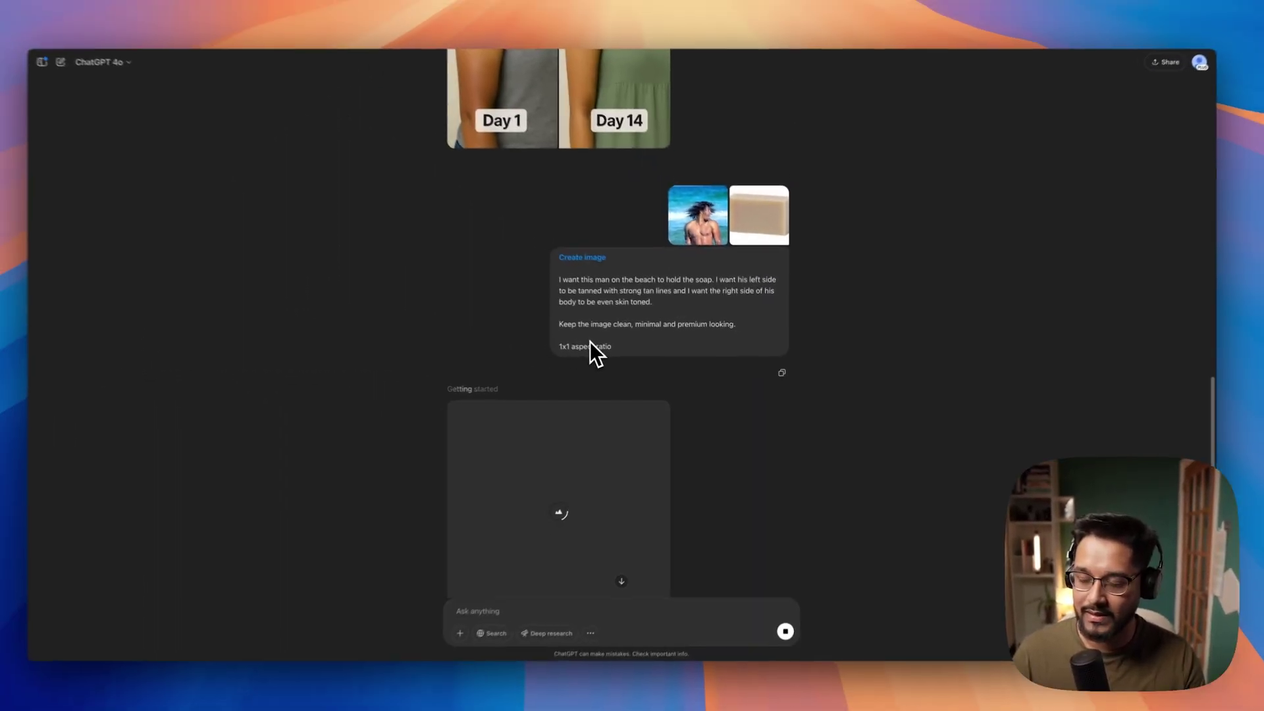
{"action": "scroll", "coordinate": [679, 260], "scroll_direction": "up", "scroll_amount": 3}
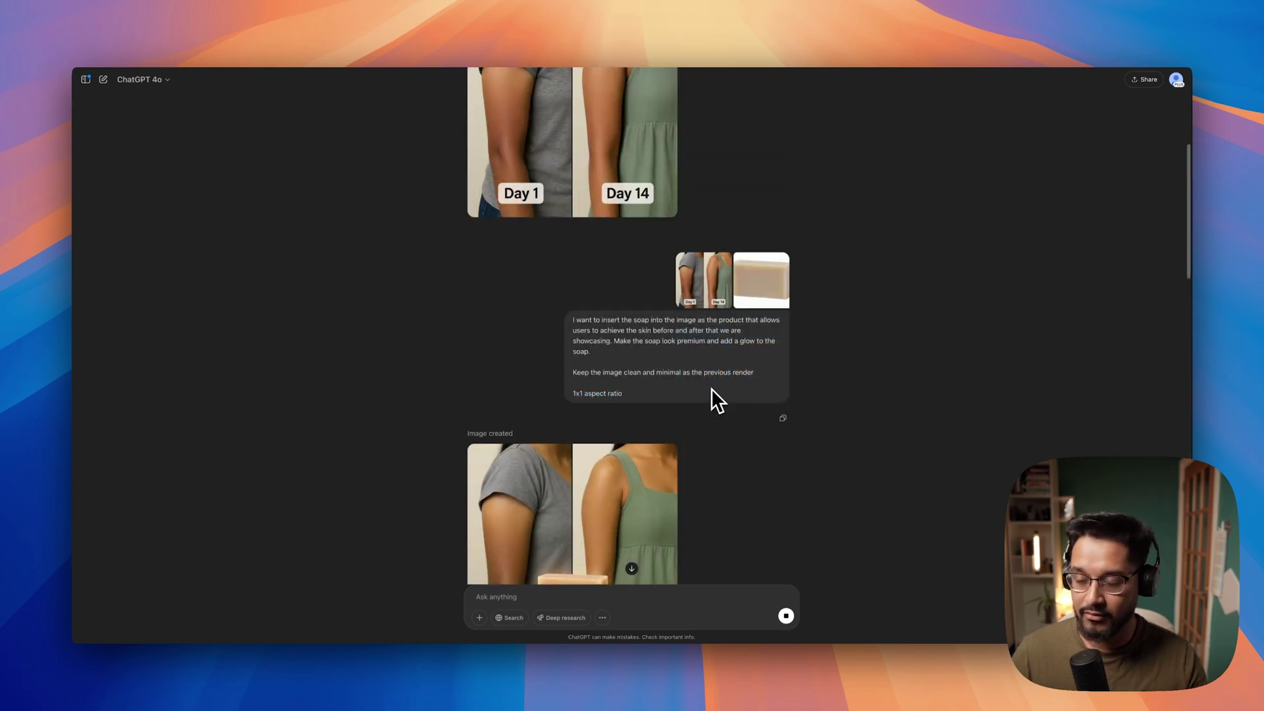
{"action": "scroll", "coordinate": [711, 394], "scroll_direction": "down", "scroll_amount": 2}
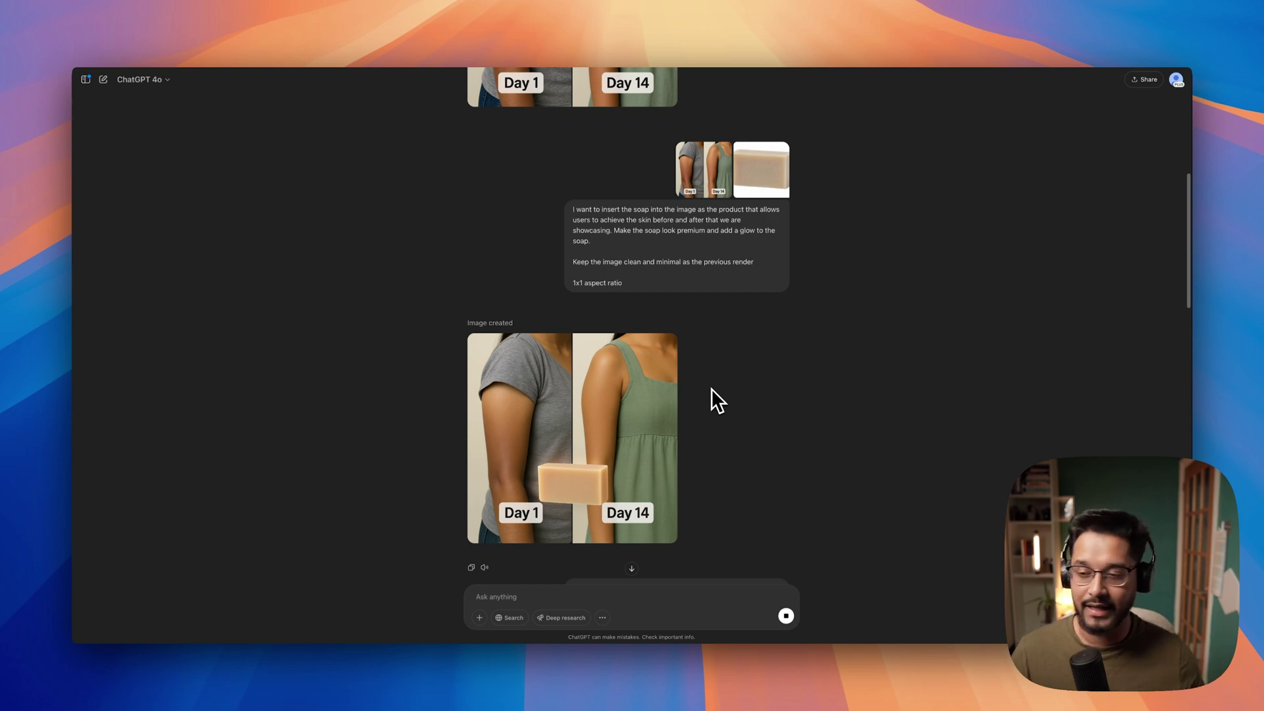
{"action": "scroll", "coordinate": [711, 388], "scroll_direction": "down", "scroll_amount": 10}
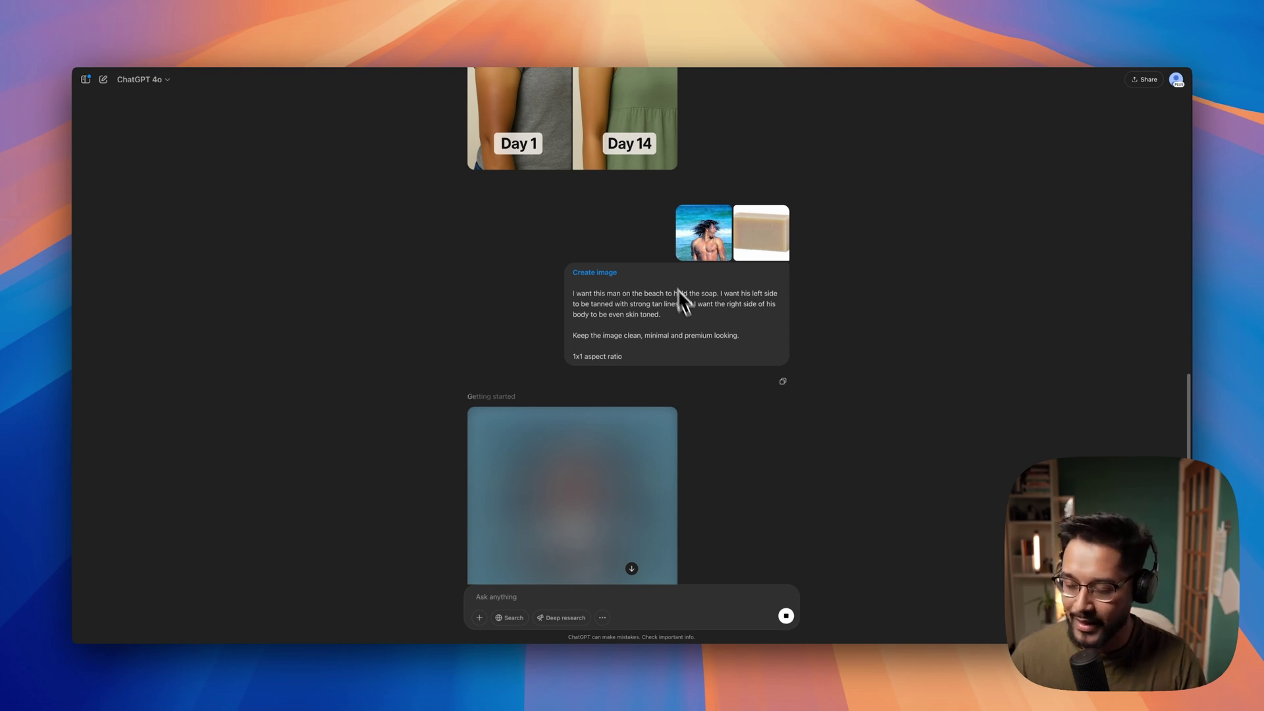
{"action": "scroll", "coordinate": [685, 316], "scroll_direction": "down", "scroll_amount": 3}
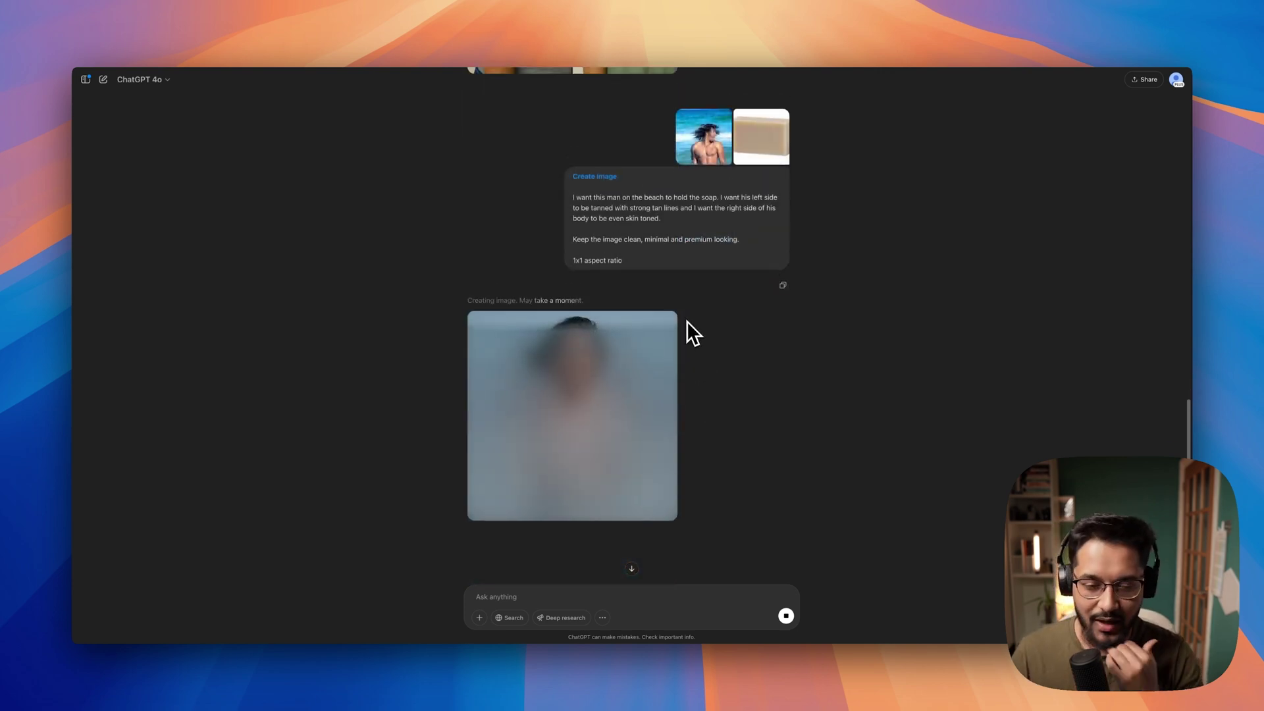
{"action": "scroll", "coordinate": [674, 325], "scroll_direction": "up", "scroll_amount": 1}
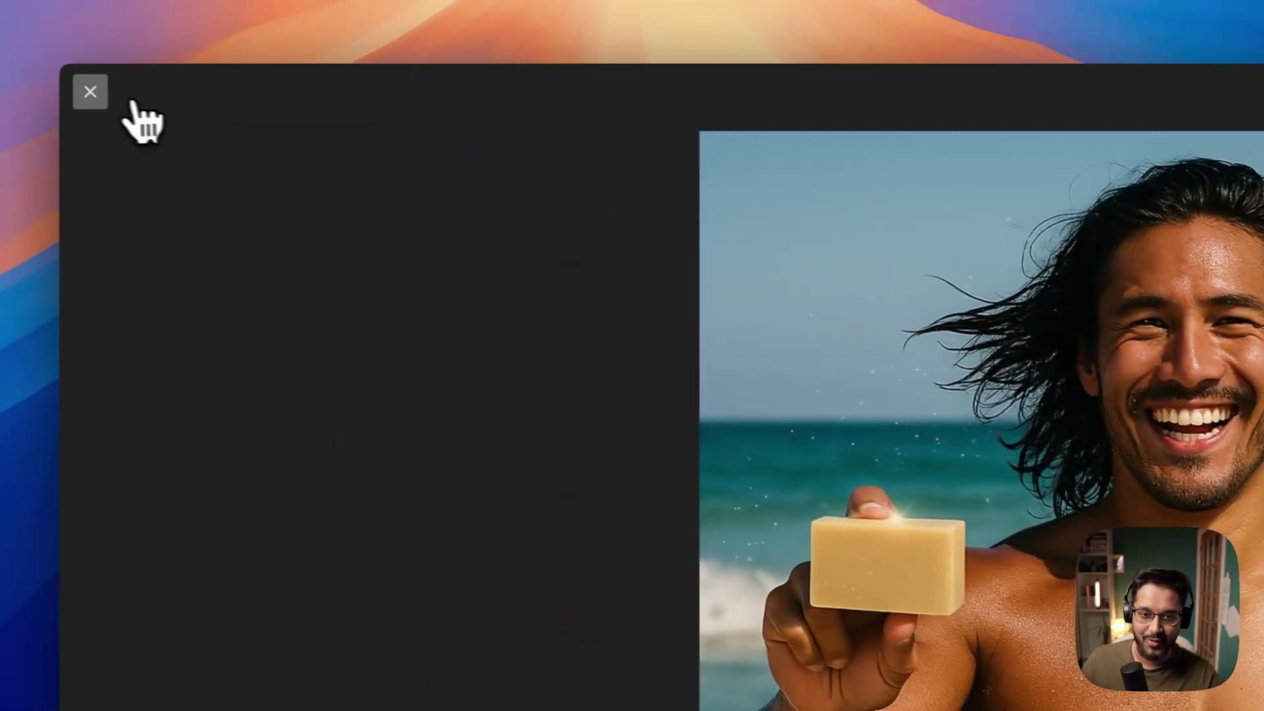
Attach Rheal Ad Inspo.jpg and Soap.webp to a new message.
{"action": "left_click", "coordinate": [90, 92]}
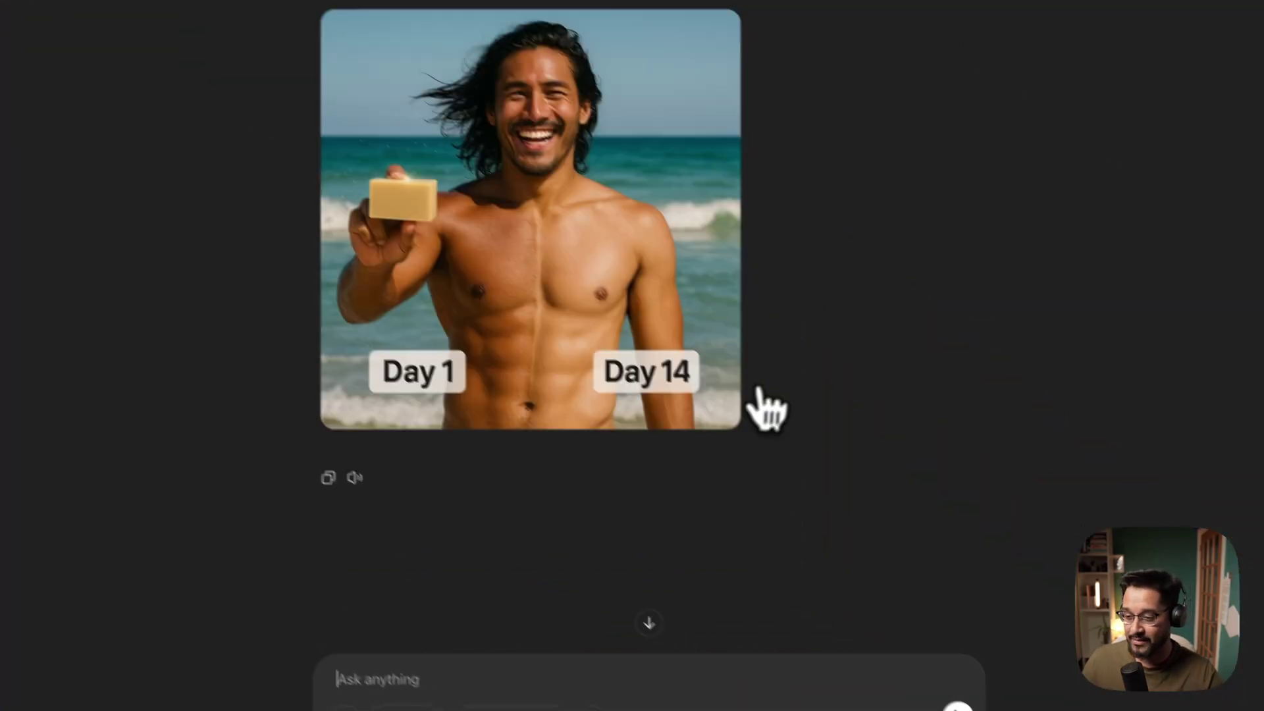
{"action": "scroll", "coordinate": [756, 408], "scroll_direction": "down", "scroll_amount": 4}
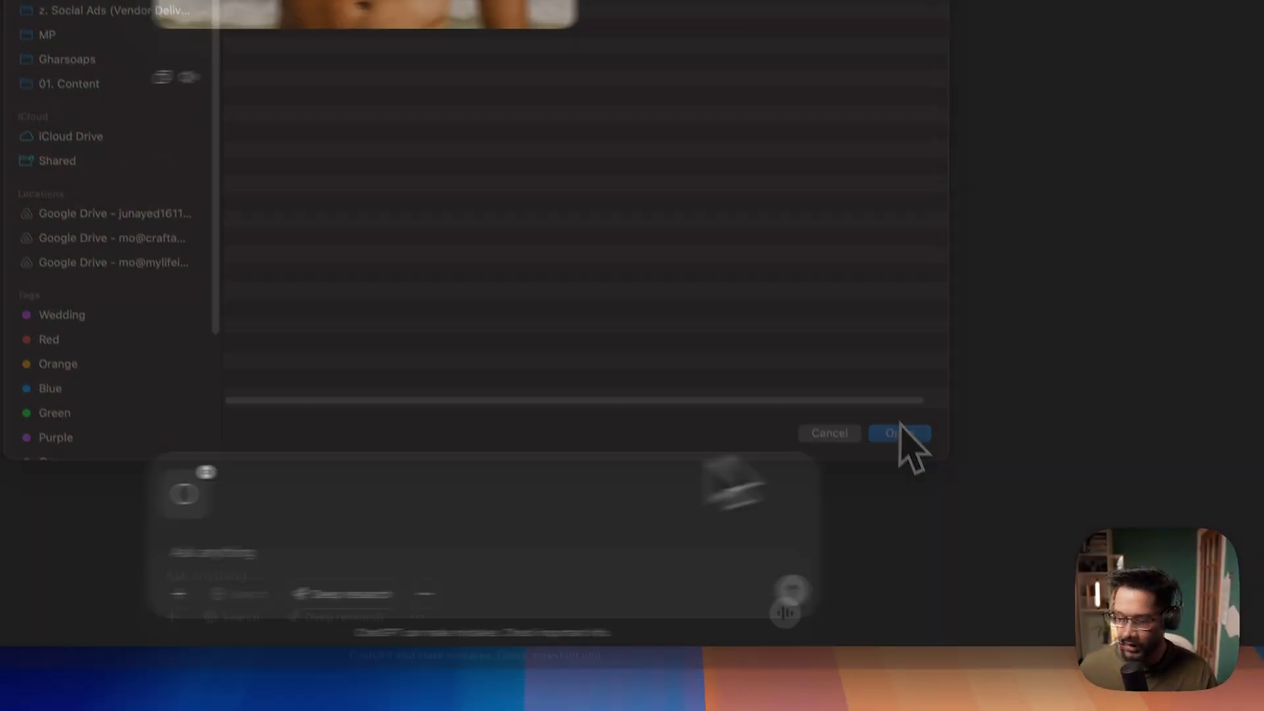
{"action": "left_click", "coordinate": [907, 439]}
{"action": "left_click", "coordinate": [504, 591]}
{"action": "left_click", "coordinate": [634, 543]}
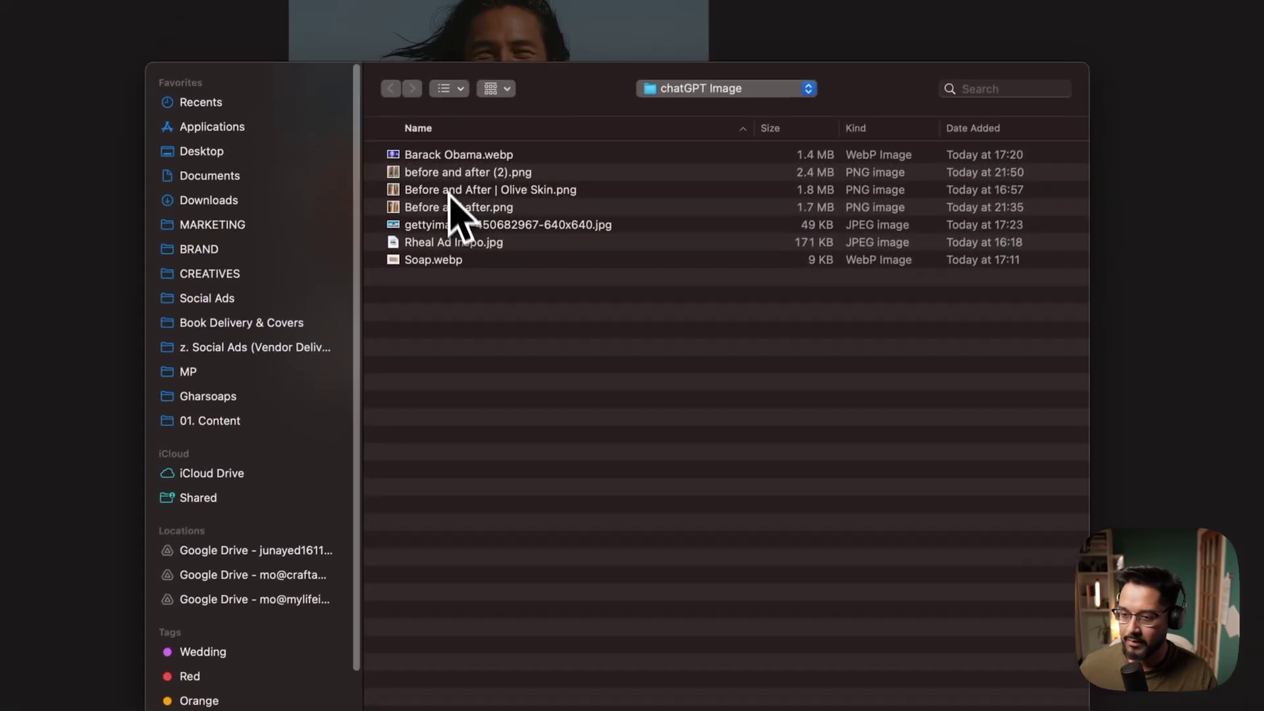
{"action": "left_click", "coordinate": [434, 261]}
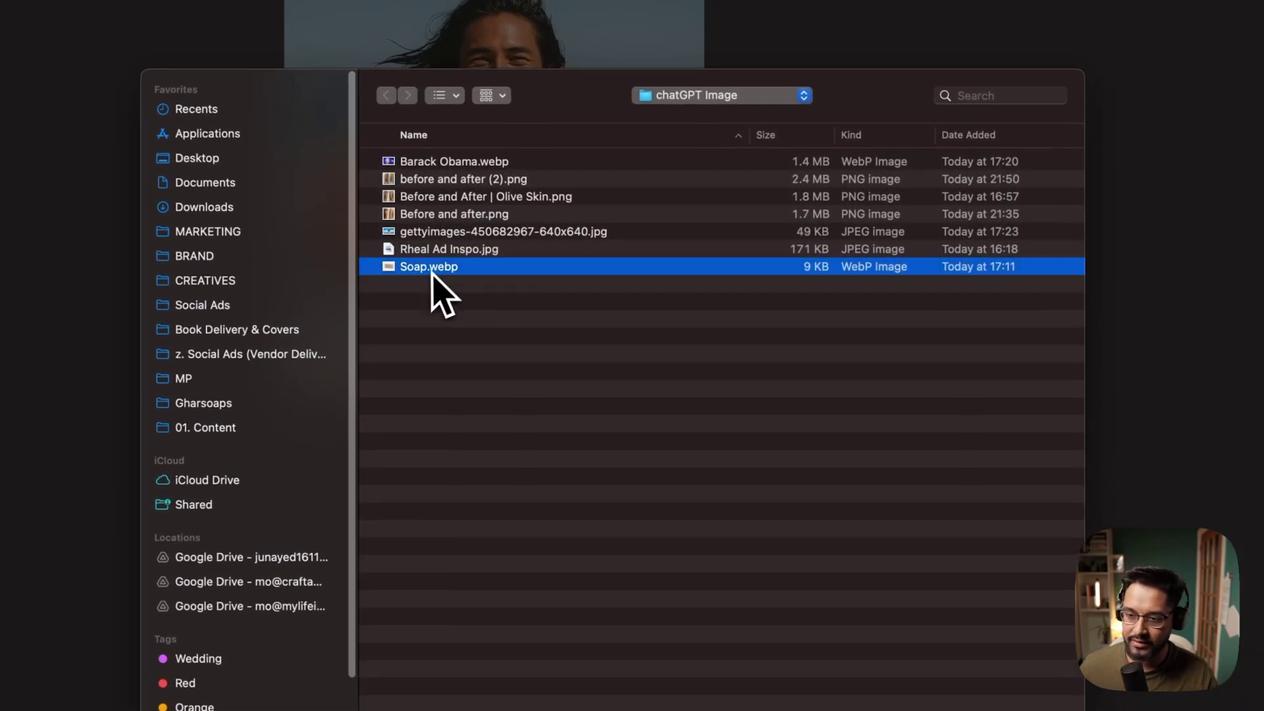
{"action": "left_click", "coordinate": [968, 590]}
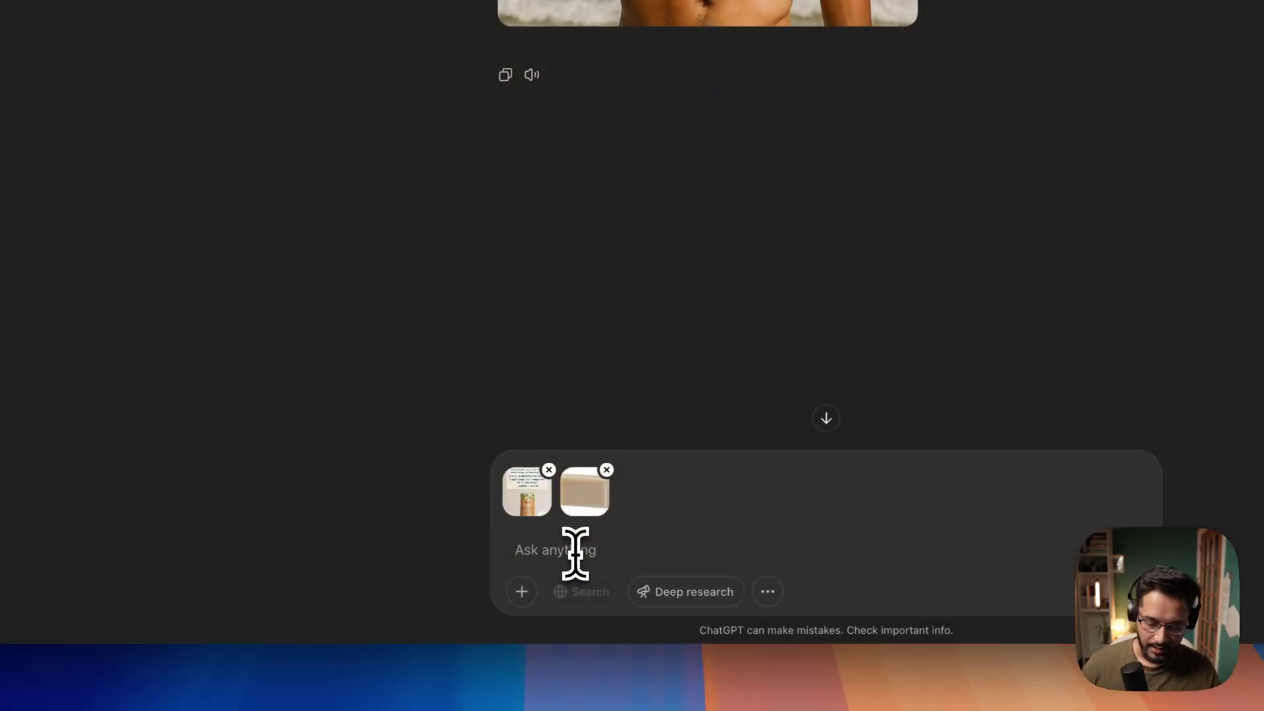
Draft 'Replace the product on the left image, with the soap. Keep everything else the same', 4x5 aspect ratio.
{"action": "type", "text": "Replace the p"}
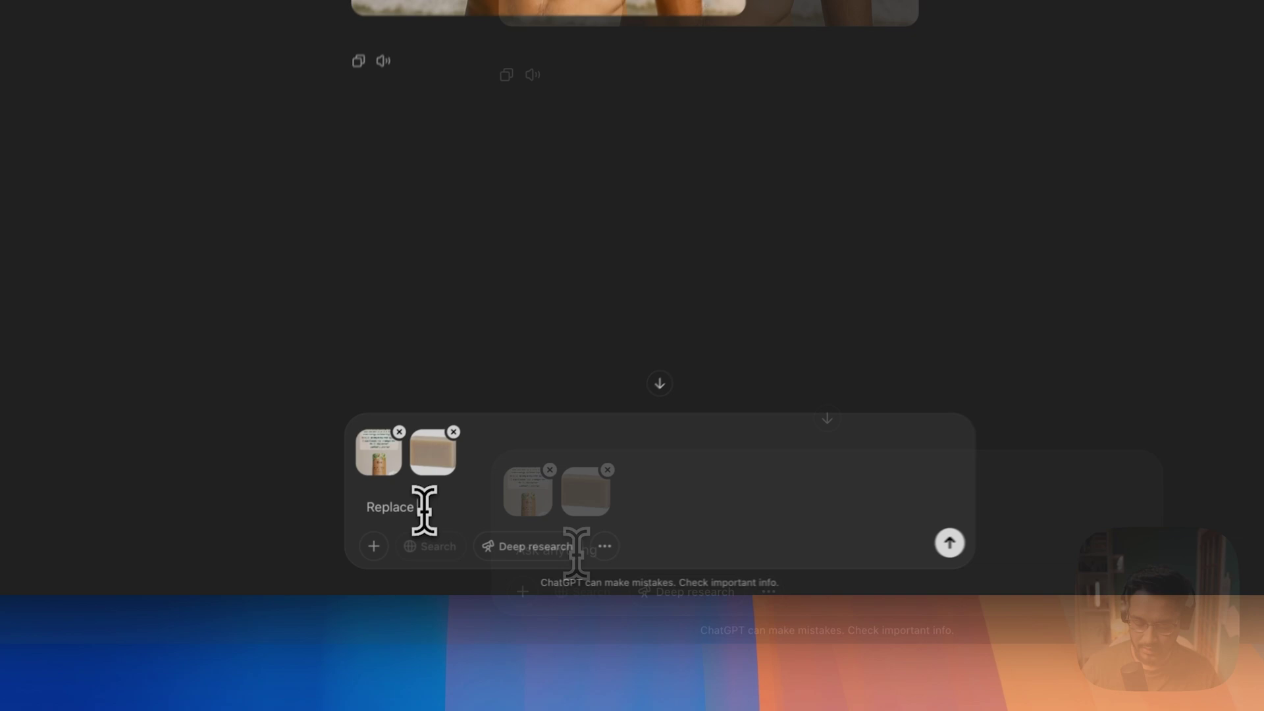
{"action": "type", "text": "roduct on the "}
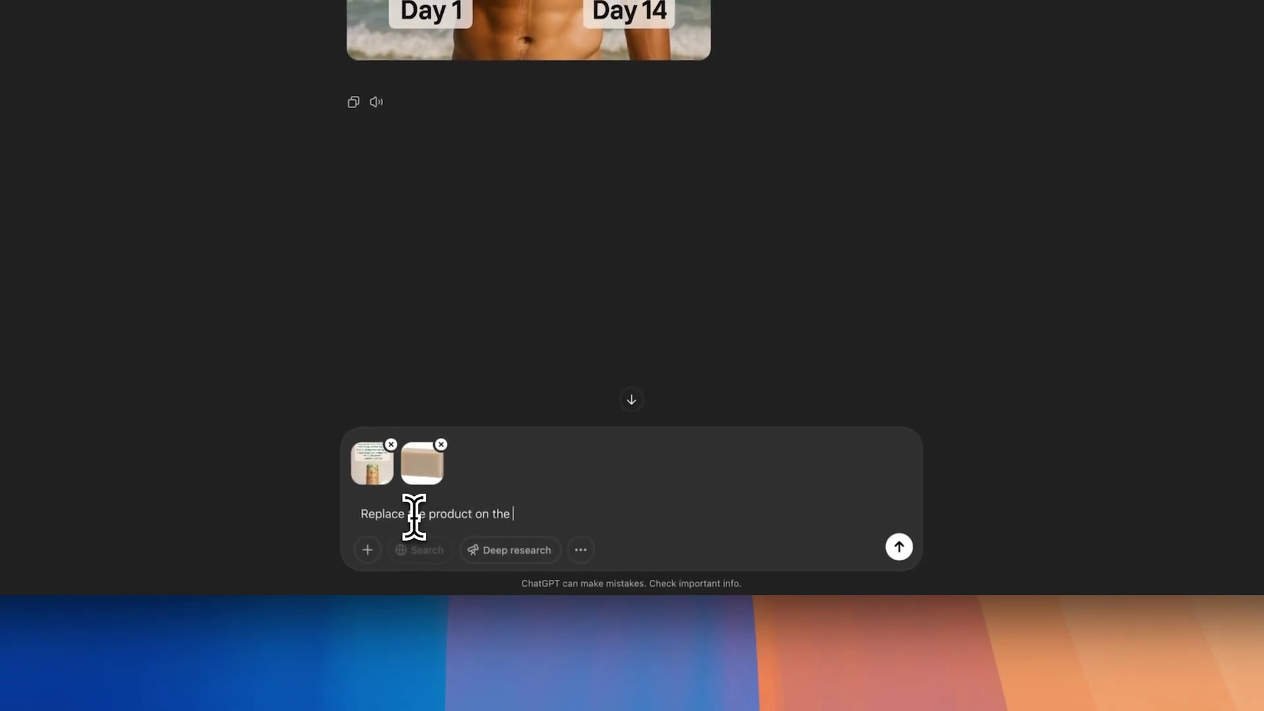
{"action": "type", "text": "left image, with the soap. Ke"}
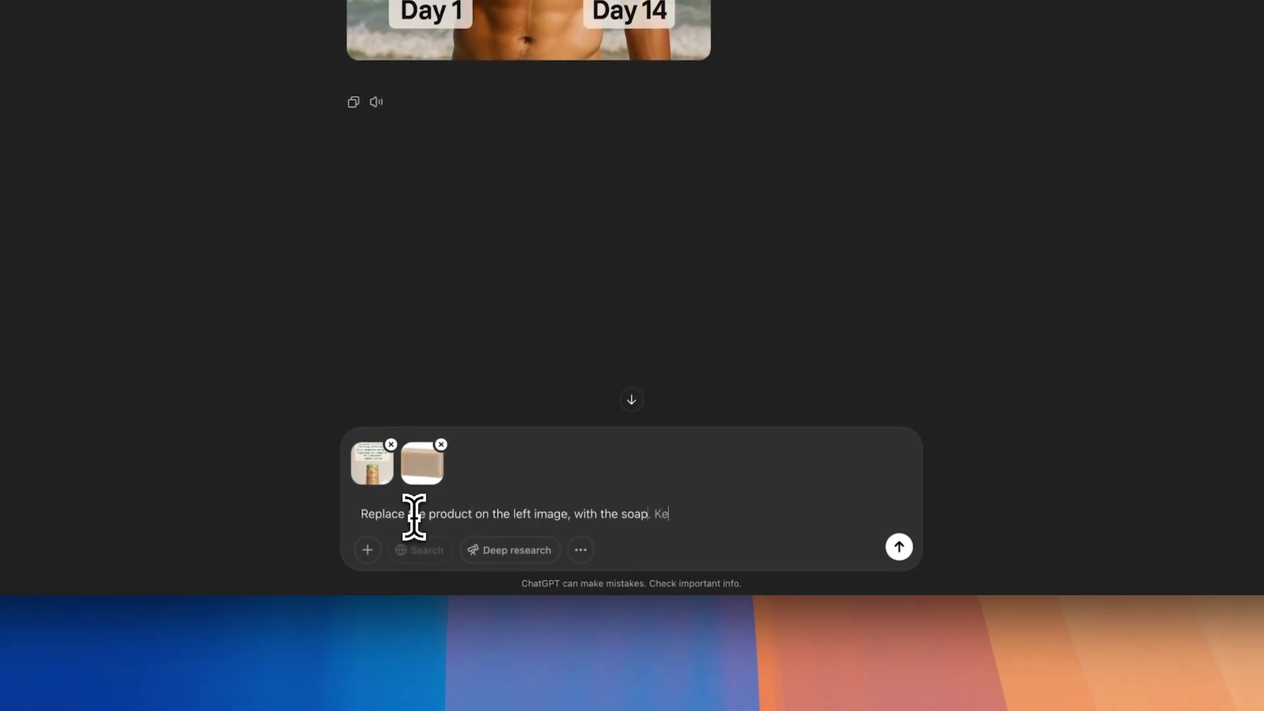
{"action": "type", "text": "ep everything else the same"}
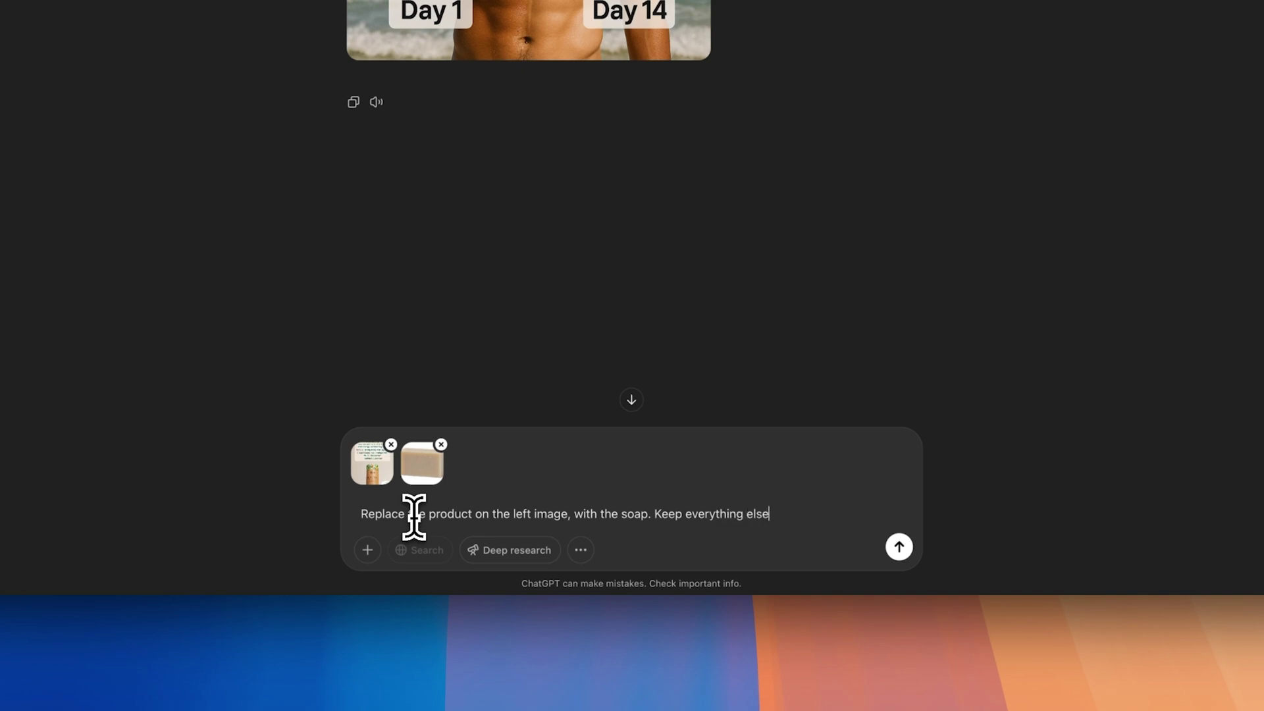
{"action": "key", "text": "shift+Return"}
{"action": "type", "text": "4x5 aspe"}
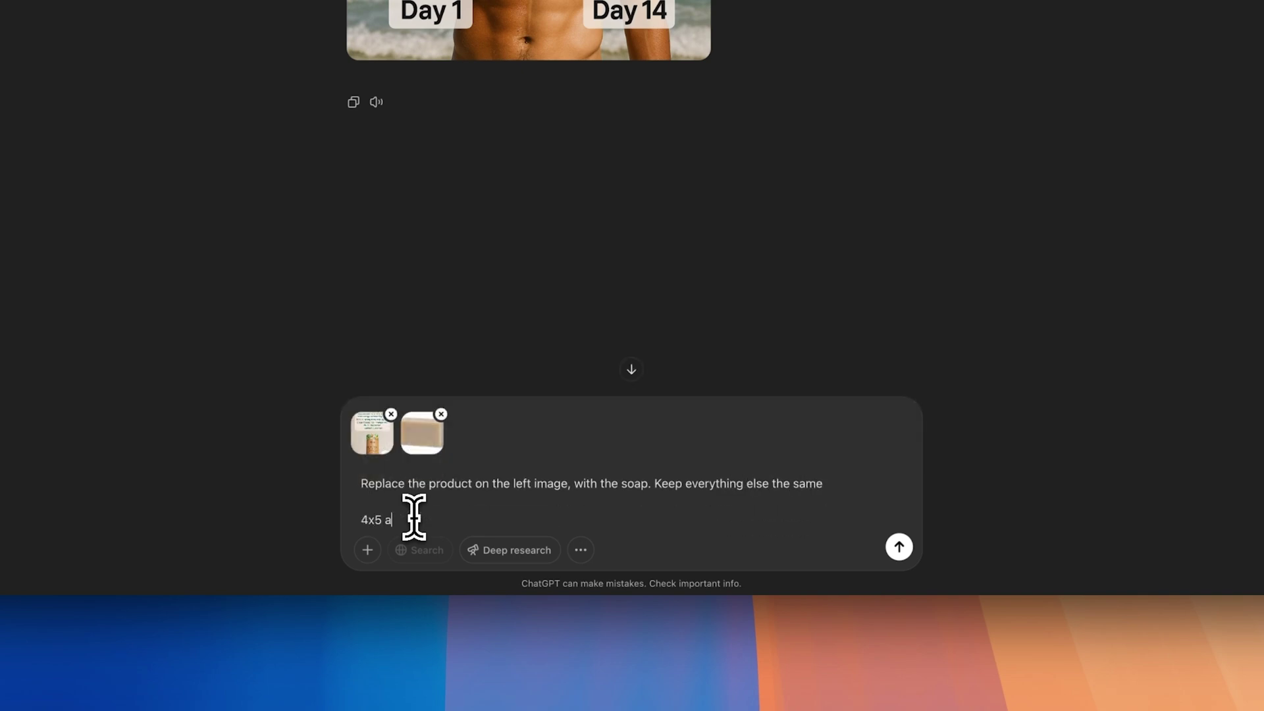
{"action": "type", "text": "ct ratio"}
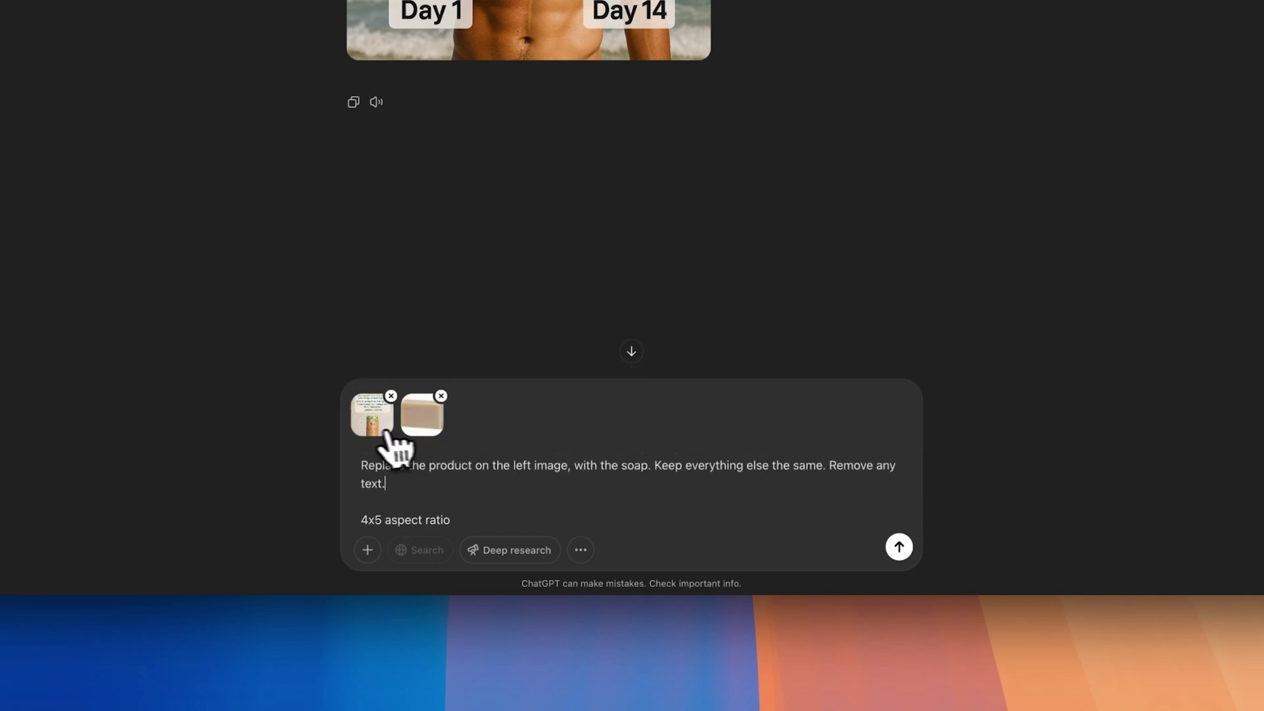
Add a small corner before/after tan-lines image that doesn't cover the review text, and send.
{"action": "left_click", "coordinate": [385, 432]}
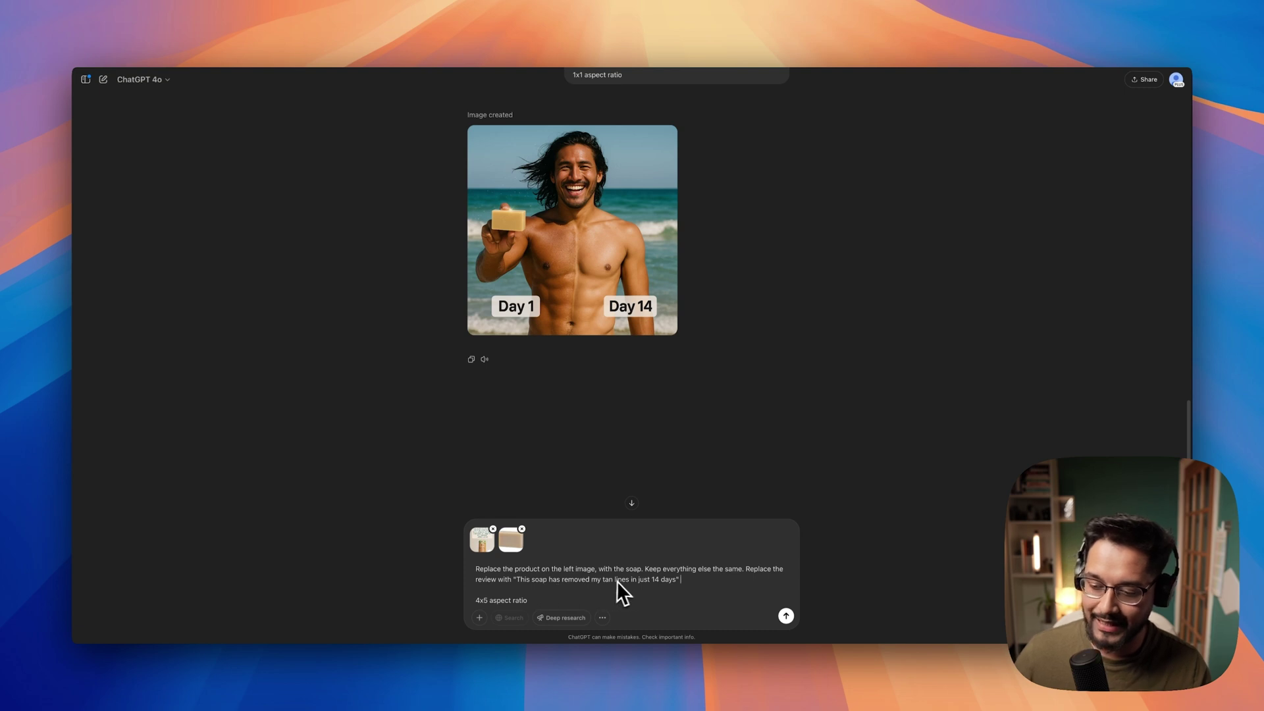
{"action": "left_click", "coordinate": [689, 579]}
{"action": "type", "text": "."}
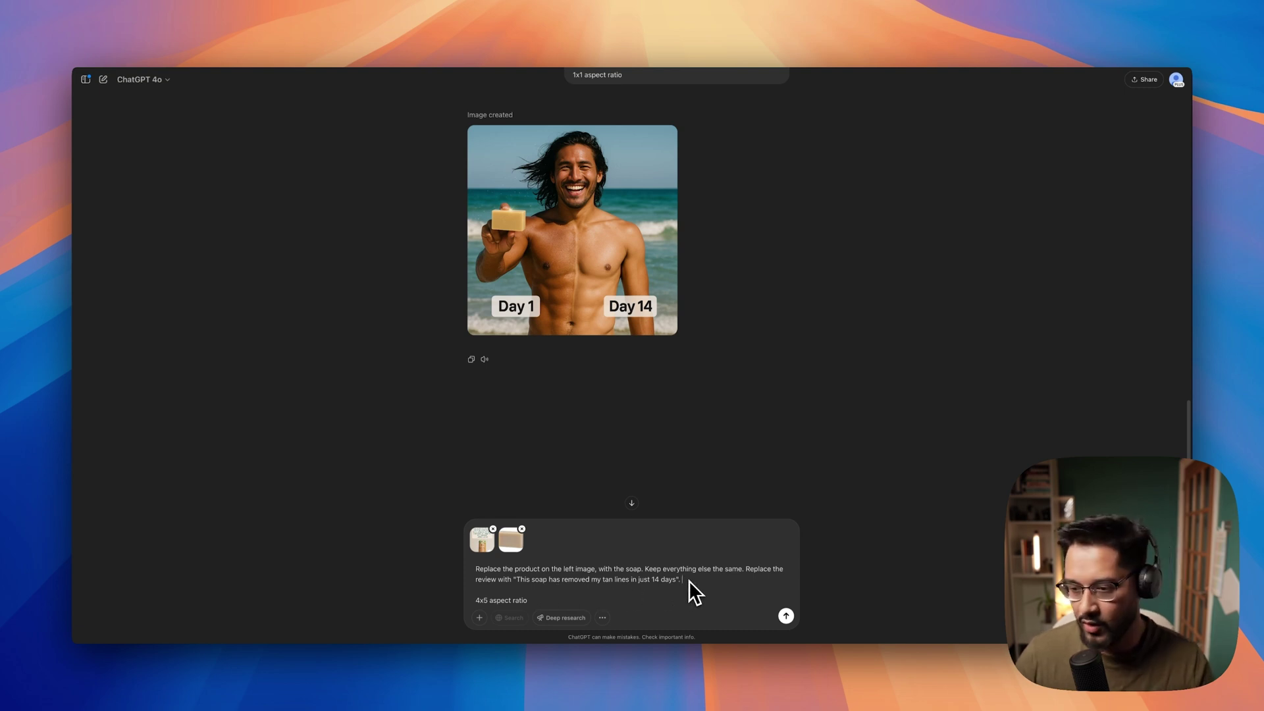
{"action": "type", "text": " In the"}
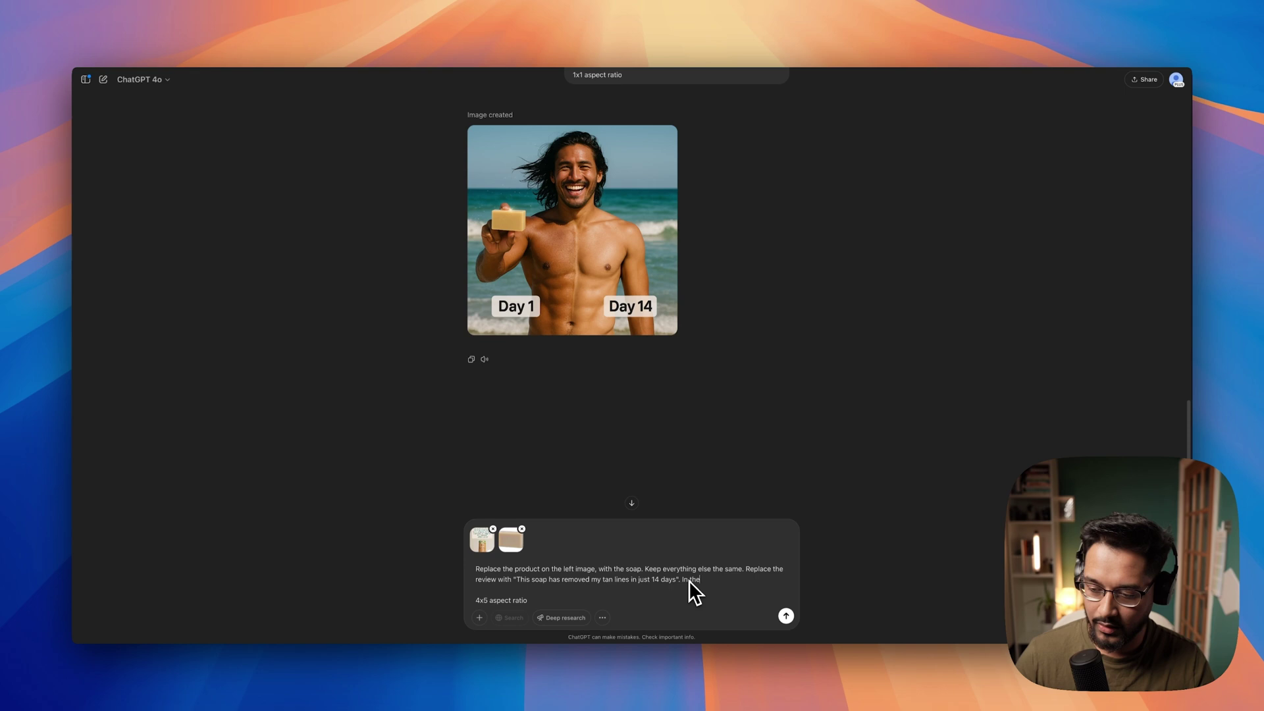
{"action": "type", "text": " corner I want you"}
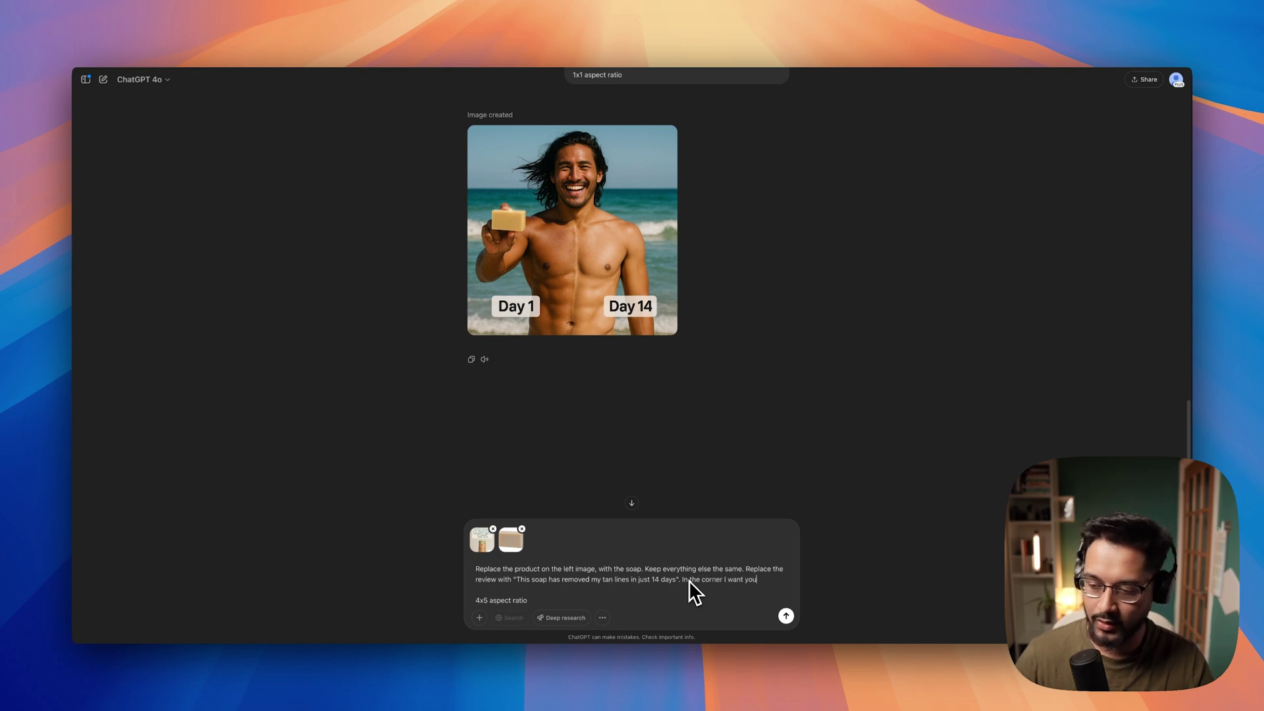
{"action": "type", "text": " to add a"}
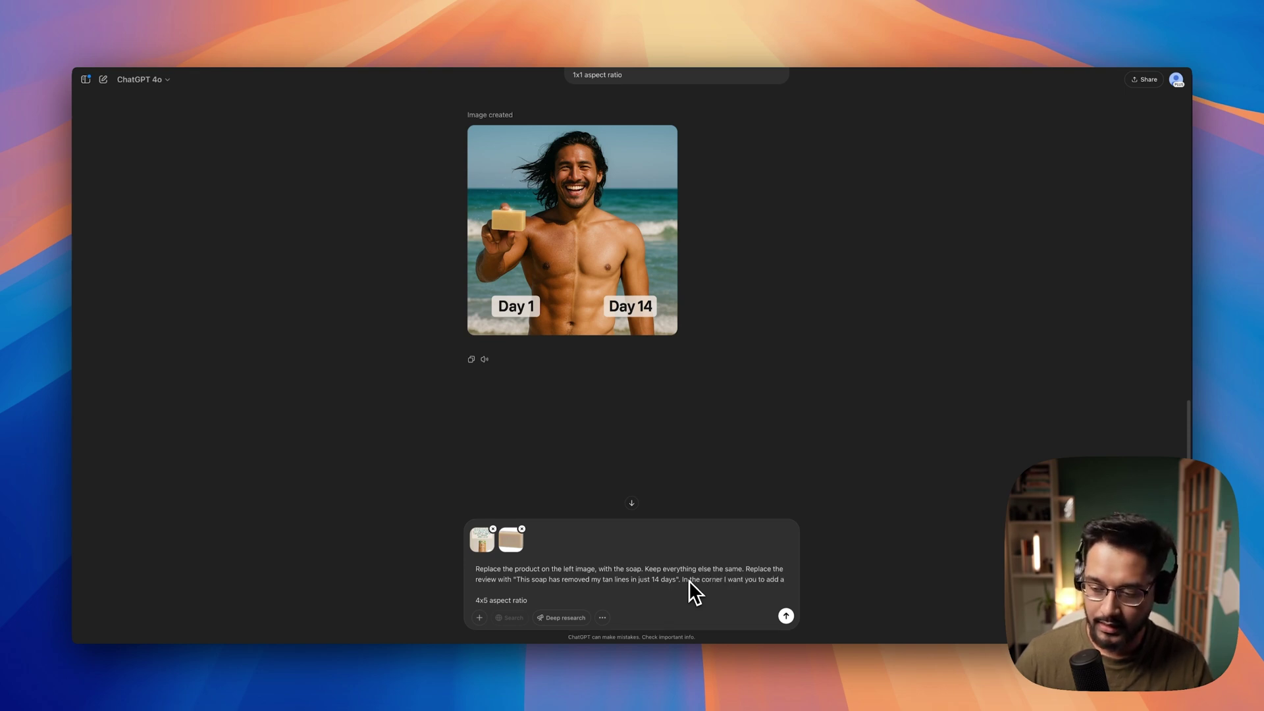
{"action": "type", "text": " small image with a "}
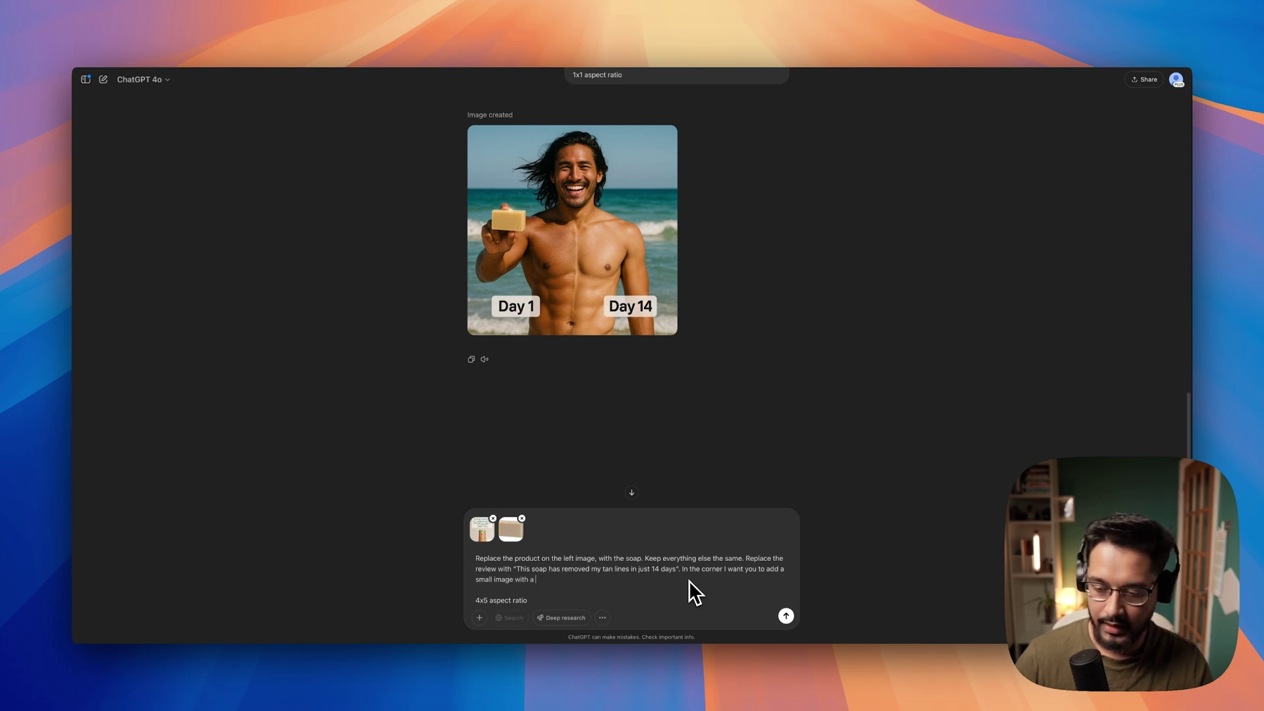
{"action": "type", "text": "before and af"}
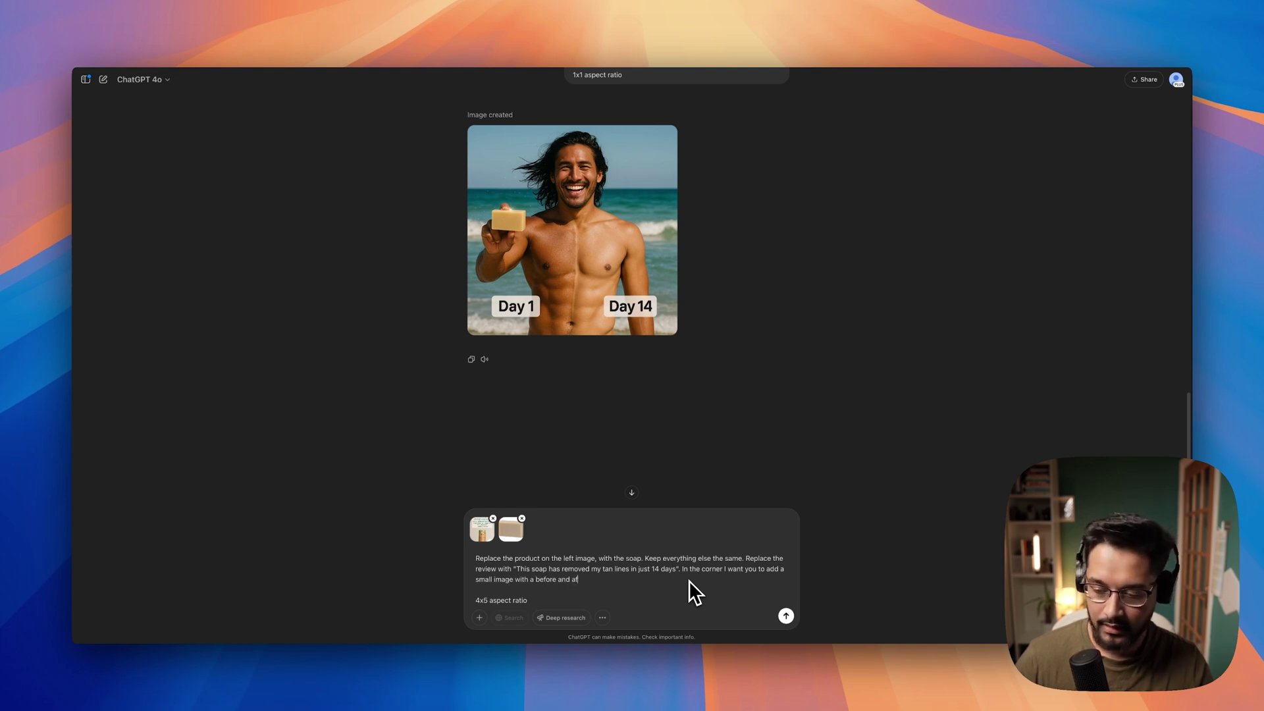
{"action": "type", "text": "ter of tan"}
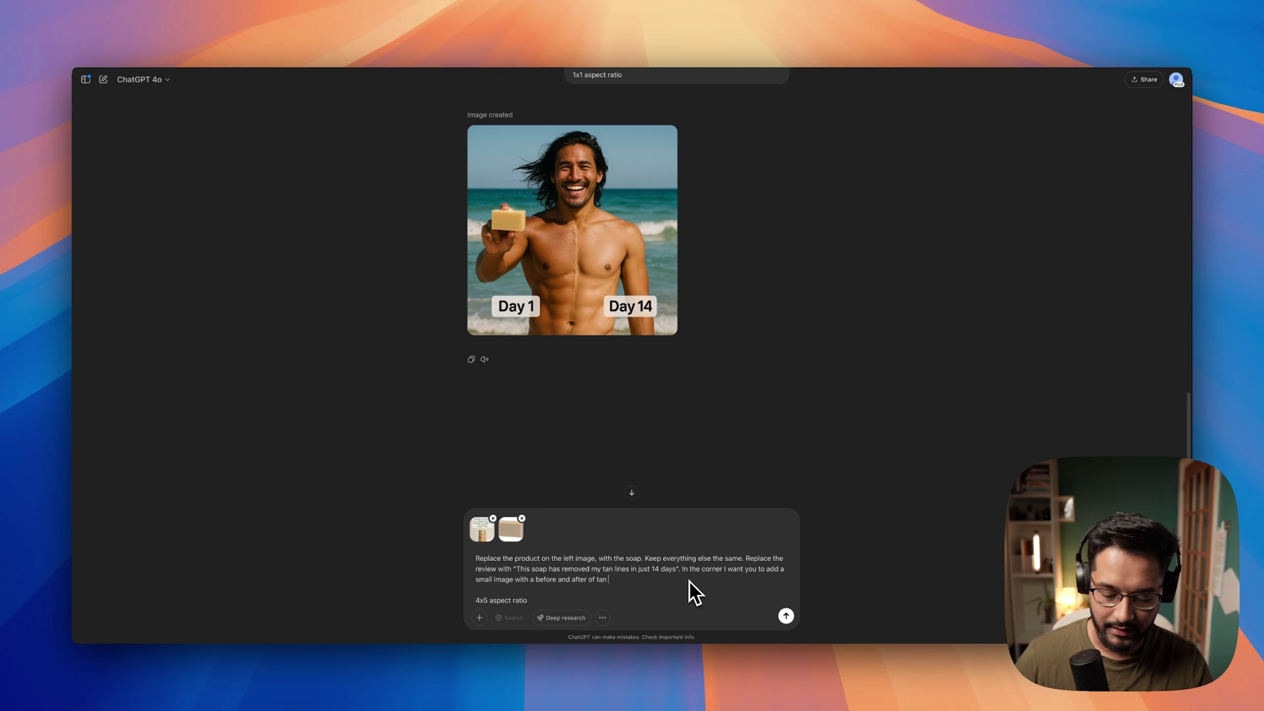
{"action": "type", "text": "lines. Ensure the b does not"}
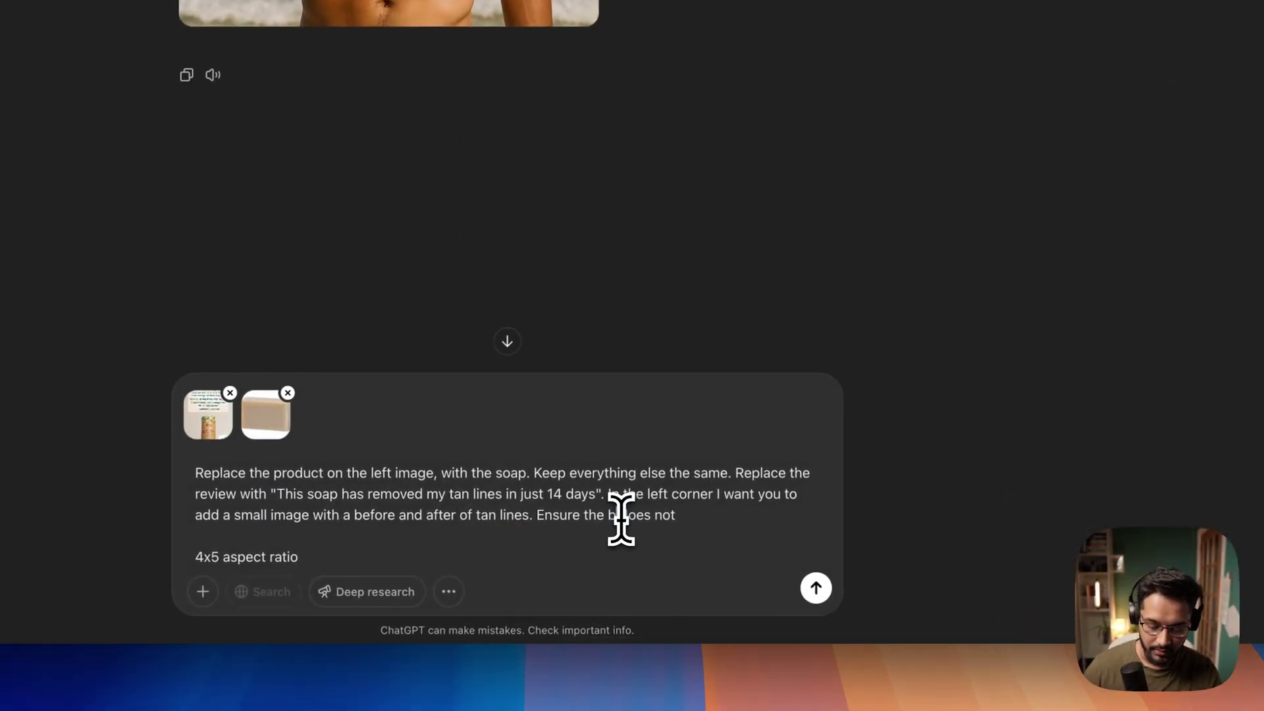
{"action": "type", "text": "efore and ad"}
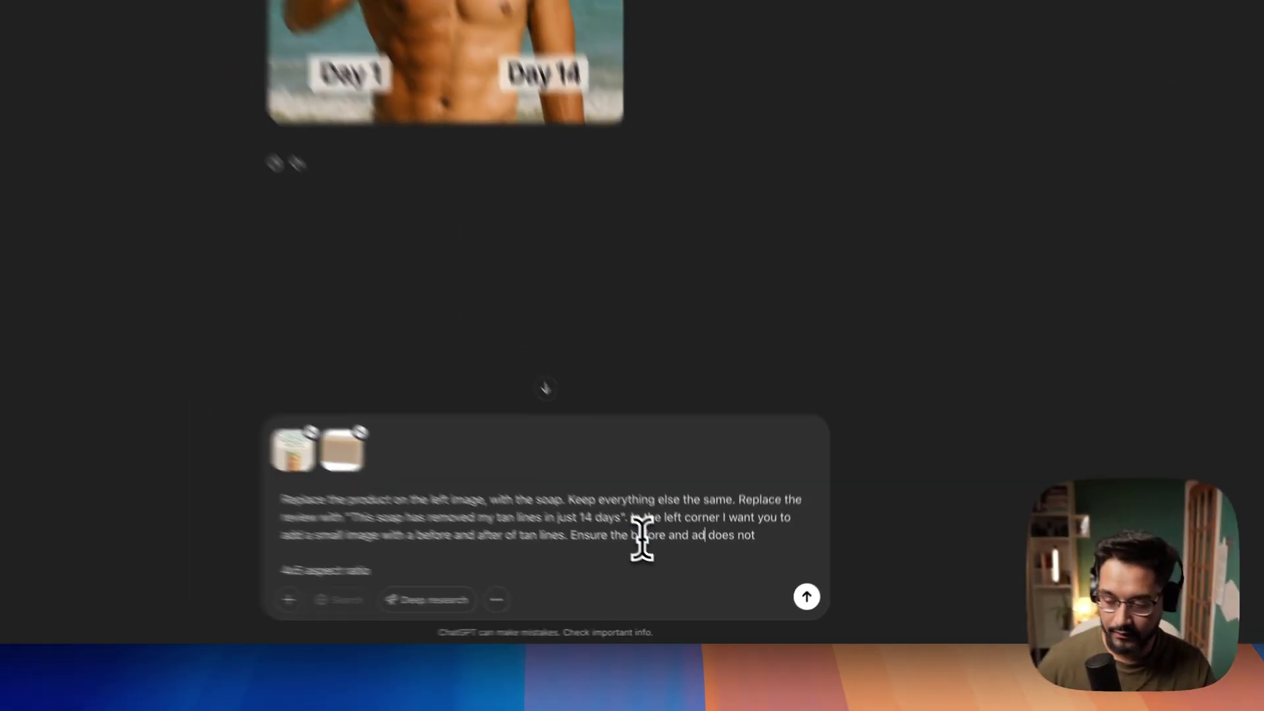
{"action": "type", "text": "ter image"}
{"action": "key", "text": "End"}
{"action": "type", "text": "cover the"}
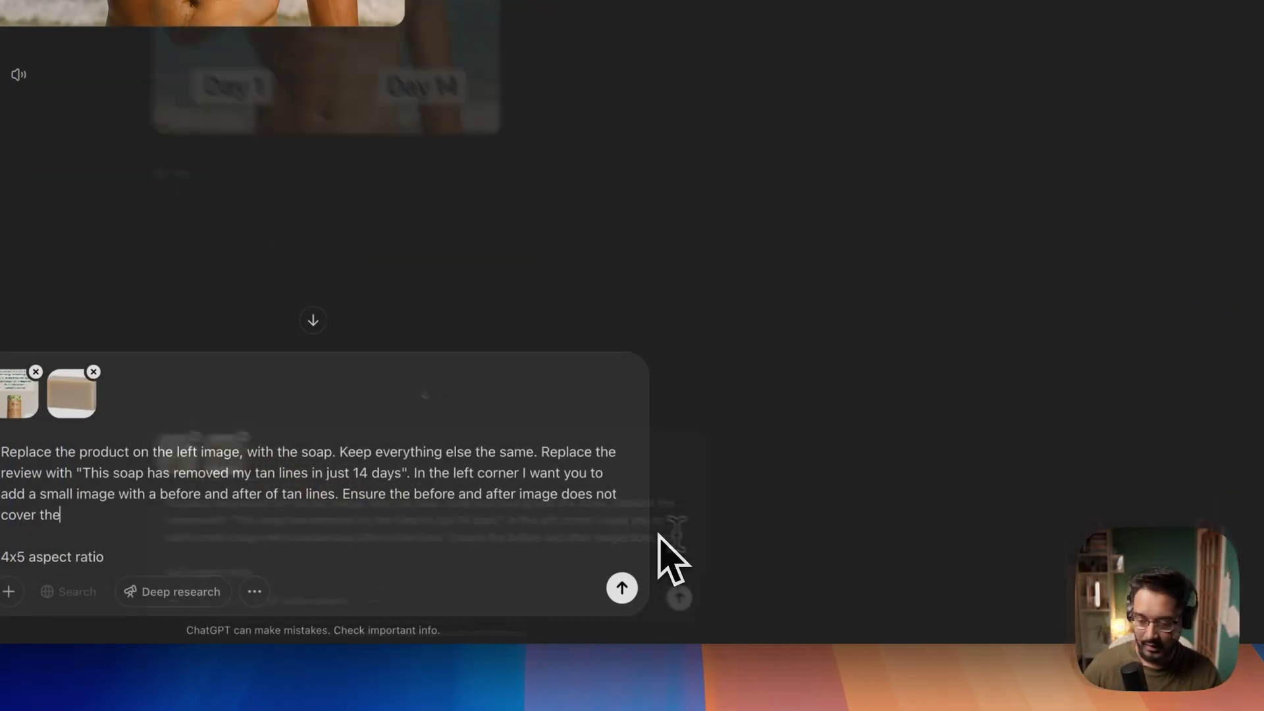
{"action": "type", "text": " reivew tex"}
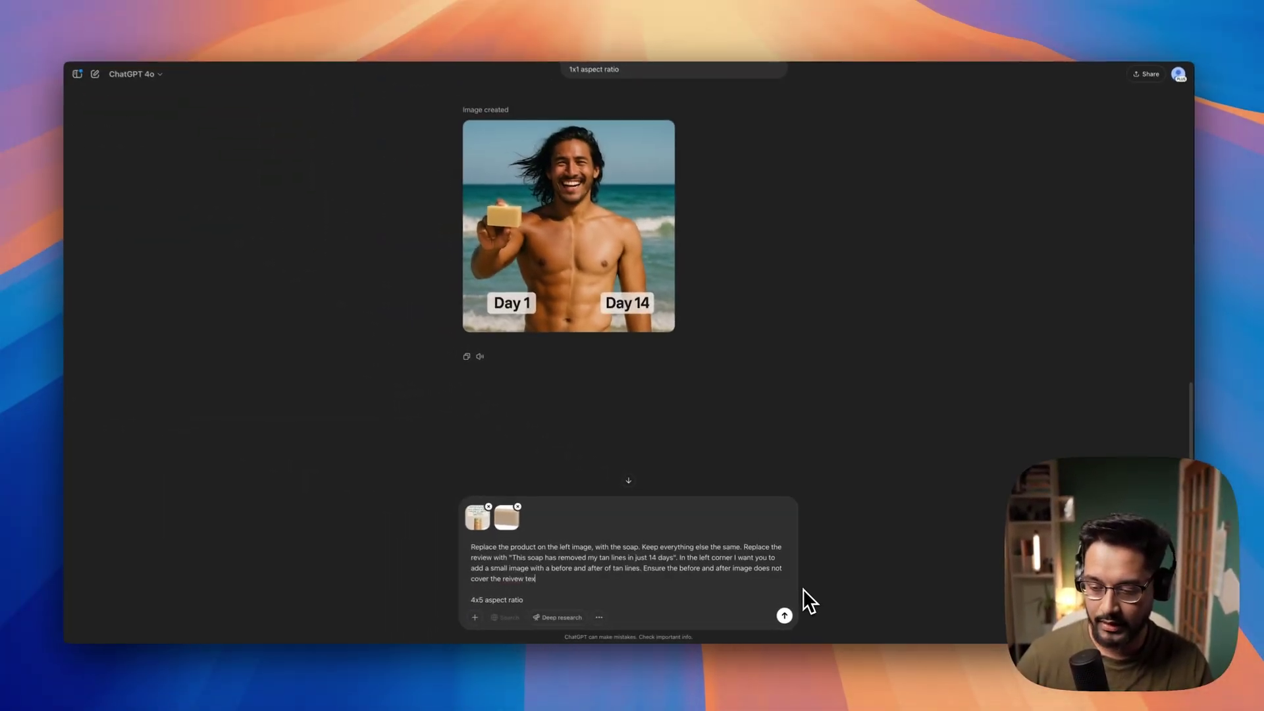
{"action": "type", "text": "t."}
{"action": "key", "text": "Return"}
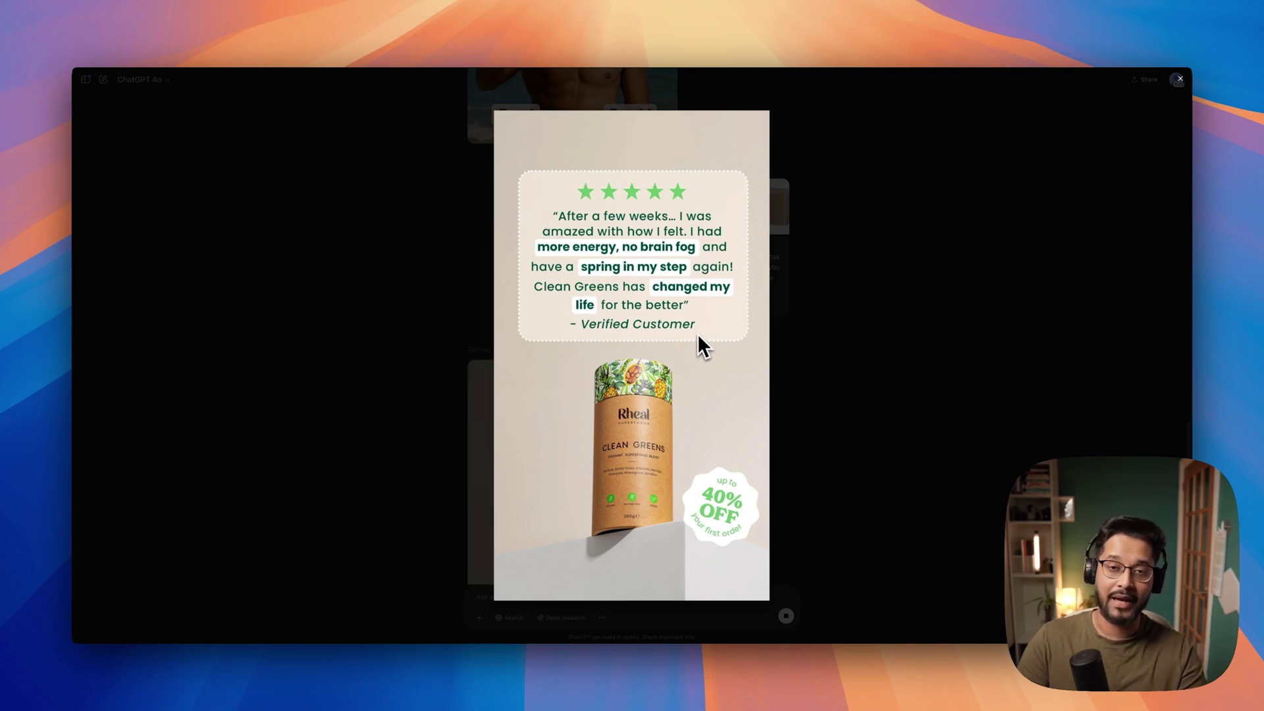
Close the enlarged inspiration ad preview while the 4:5 review-style soap ad renders.
{"action": "left_click", "coordinate": [770, 448]}
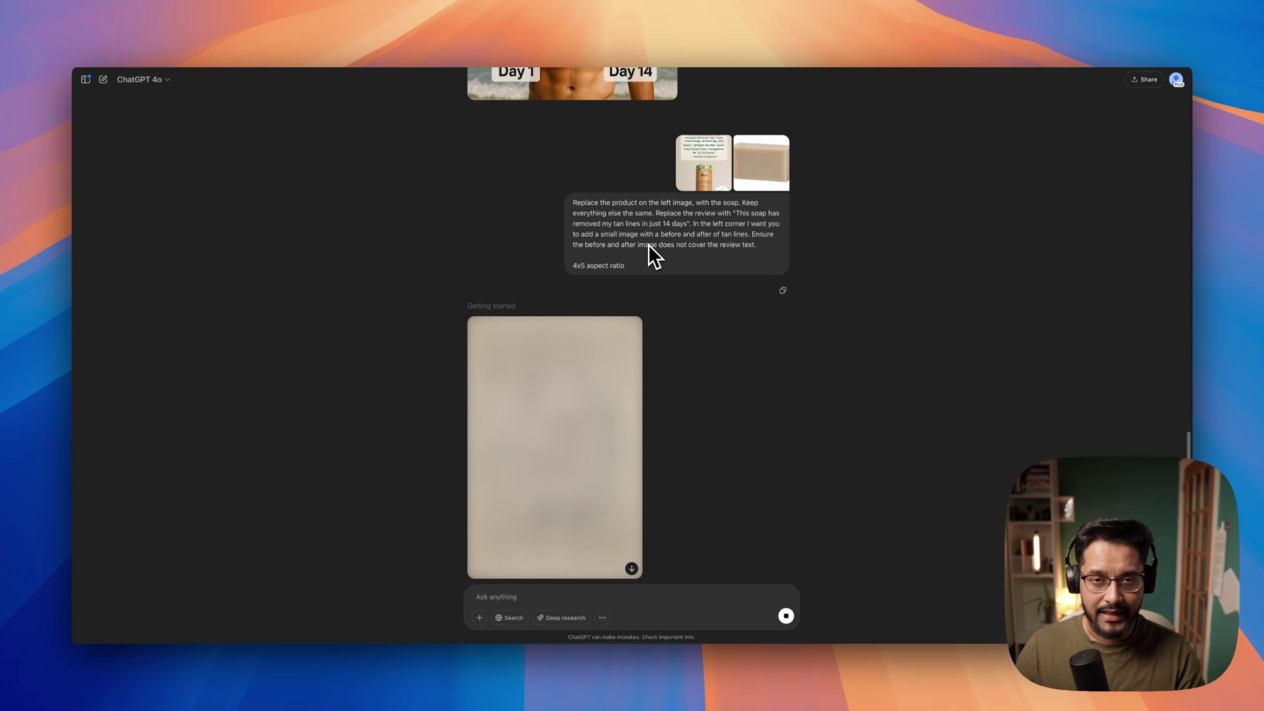